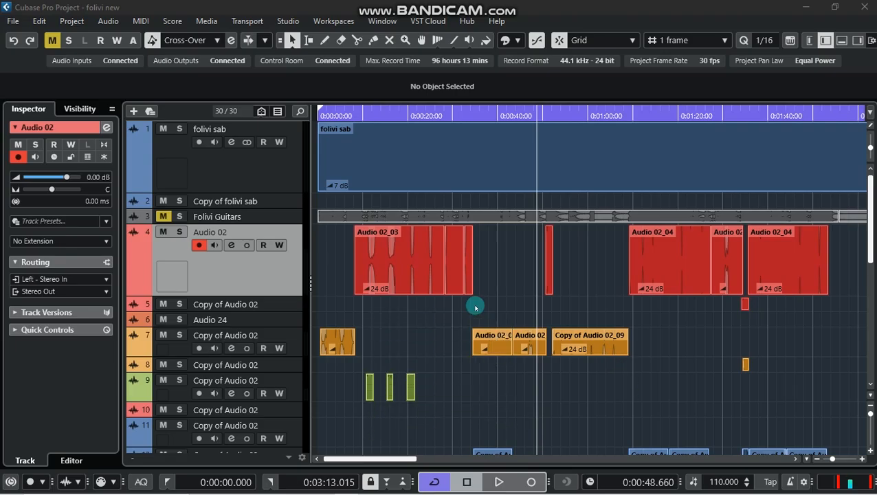
Move the playback position to the project start and play the song
{"action": "left_click", "coordinate": [321, 109]}
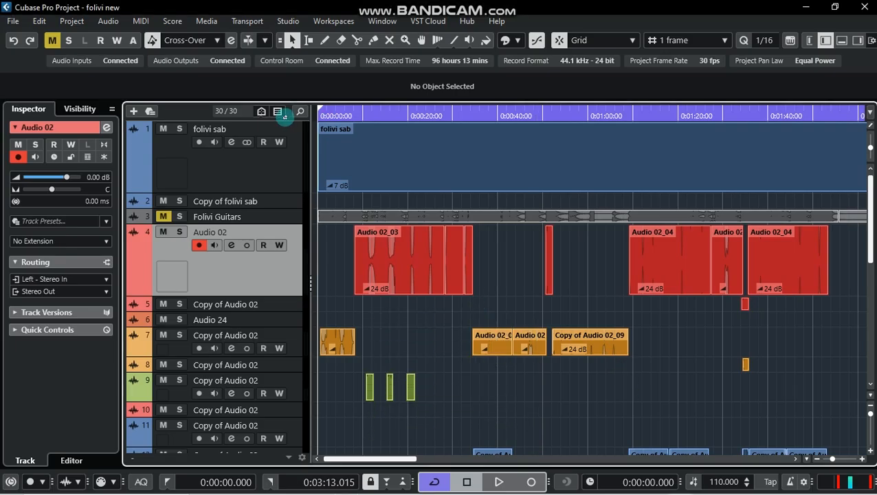
{"action": "key", "text": "h"}
{"action": "key", "text": "g"}
{"action": "scroll", "coordinate": [350, 349], "scroll_direction": "down", "scroll_amount": 4}
{"action": "scroll", "coordinate": [356, 332], "scroll_direction": "up", "scroll_amount": 2}
{"action": "scroll", "coordinate": [378, 328], "scroll_direction": "up", "scroll_amount": 2}
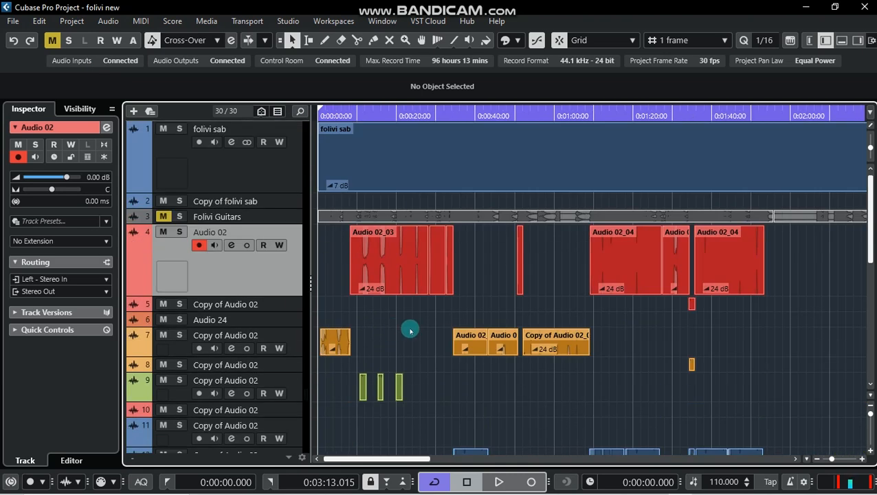
{"action": "key", "text": "space"}
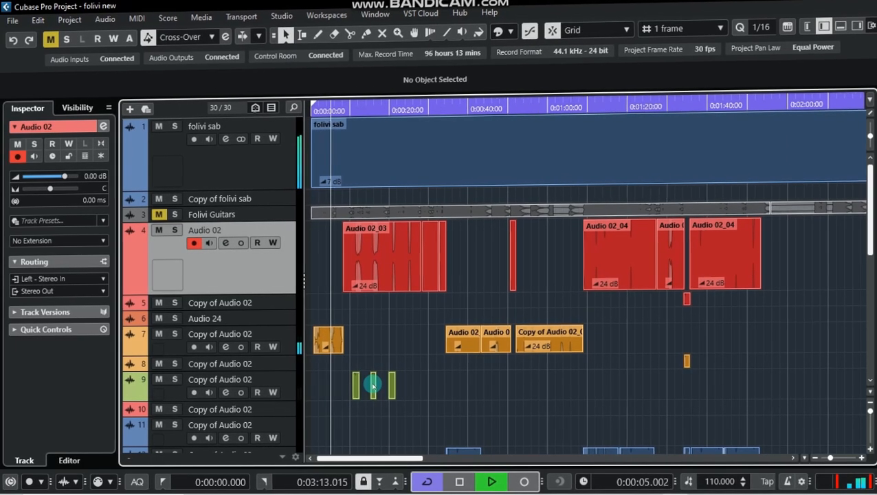
Look through the clips on all the vocal tracks while the song plays
{"action": "scroll", "coordinate": [378, 381], "scroll_direction": "down", "scroll_amount": 2}
{"action": "scroll", "coordinate": [380, 380], "scroll_direction": "down", "scroll_amount": 2}
{"action": "scroll", "coordinate": [687, 268], "scroll_direction": "up", "scroll_amount": 4}
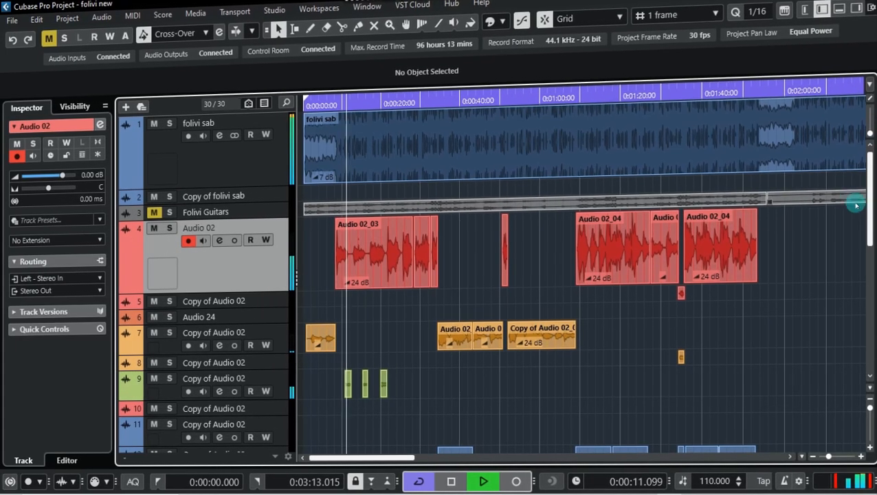
{"action": "scroll", "coordinate": [563, 330], "scroll_direction": "down", "scroll_amount": 5}
{"action": "scroll", "coordinate": [433, 371], "scroll_direction": "up", "scroll_amount": 2}
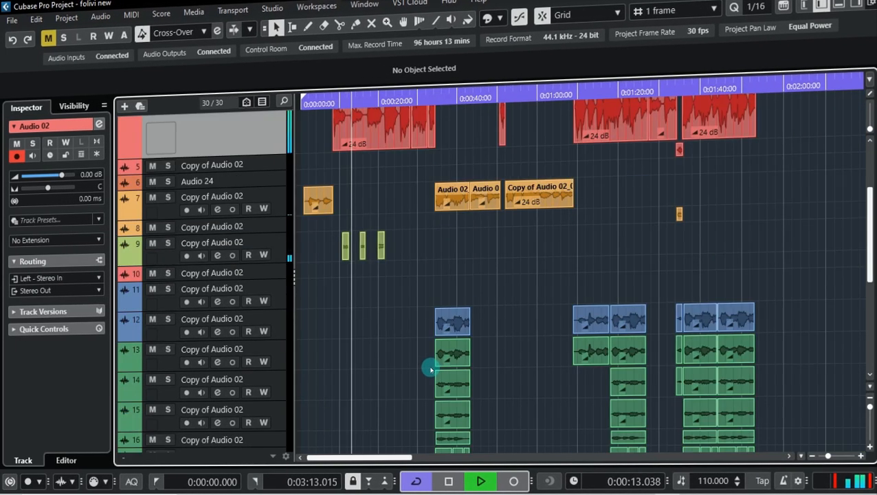
{"action": "scroll", "coordinate": [429, 367], "scroll_direction": "up", "scroll_amount": 4}
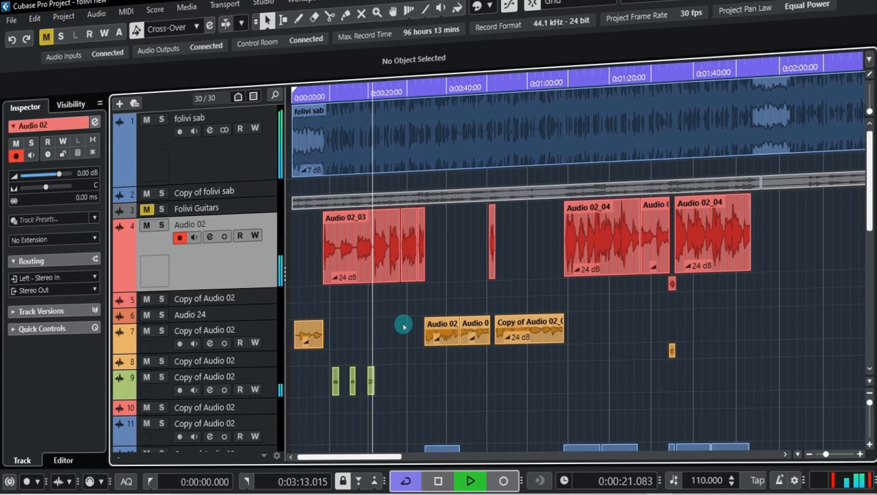
{"action": "key", "text": "g"}
{"action": "key", "text": "g"}
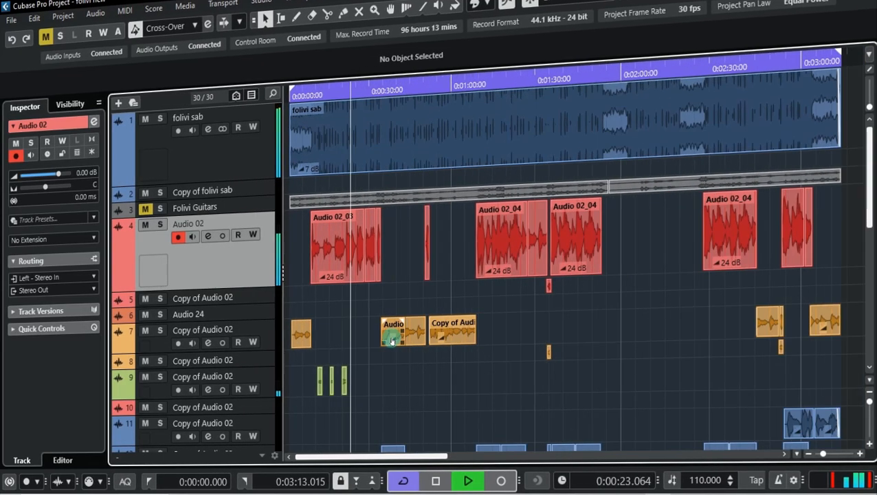
{"action": "scroll", "coordinate": [392, 341], "scroll_direction": "down", "scroll_amount": 3}
{"action": "scroll", "coordinate": [390, 338], "scroll_direction": "up", "scroll_amount": 3}
{"action": "scroll", "coordinate": [397, 338], "scroll_direction": "down", "scroll_amount": 4}
{"action": "key", "text": "g"}
{"action": "scroll", "coordinate": [398, 337], "scroll_direction": "up", "scroll_amount": 4}
{"action": "key", "text": "g"}
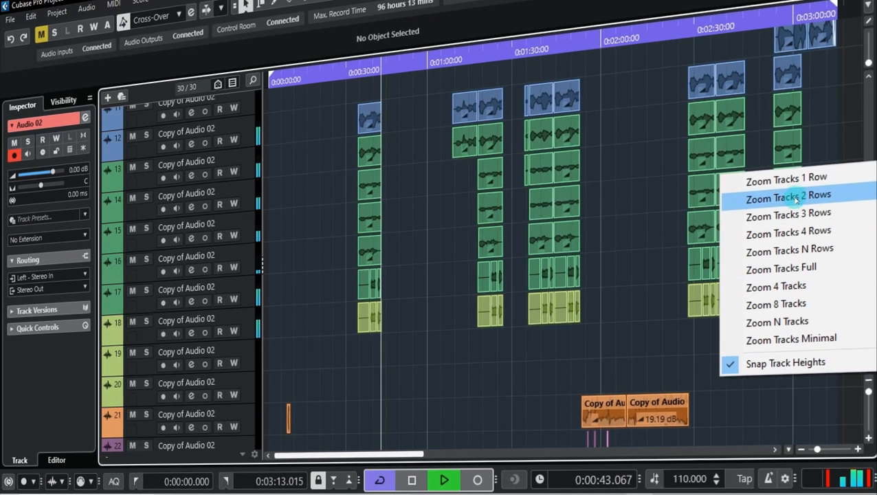
Shrink all tracks to 1 row and examine the full arrangement during playback, stopping it at the end
{"action": "left_click", "coordinate": [790, 177]}
{"action": "scroll", "coordinate": [714, 344], "scroll_direction": "up", "scroll_amount": 5}
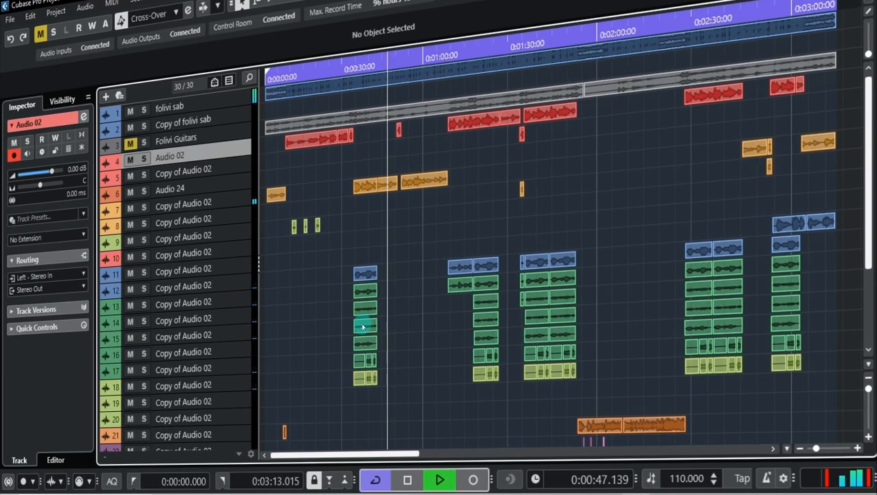
{"action": "scroll", "coordinate": [391, 322], "scroll_direction": "down", "scroll_amount": 4}
{"action": "scroll", "coordinate": [387, 318], "scroll_direction": "up", "scroll_amount": 2}
{"action": "scroll", "coordinate": [387, 316], "scroll_direction": "up", "scroll_amount": 3}
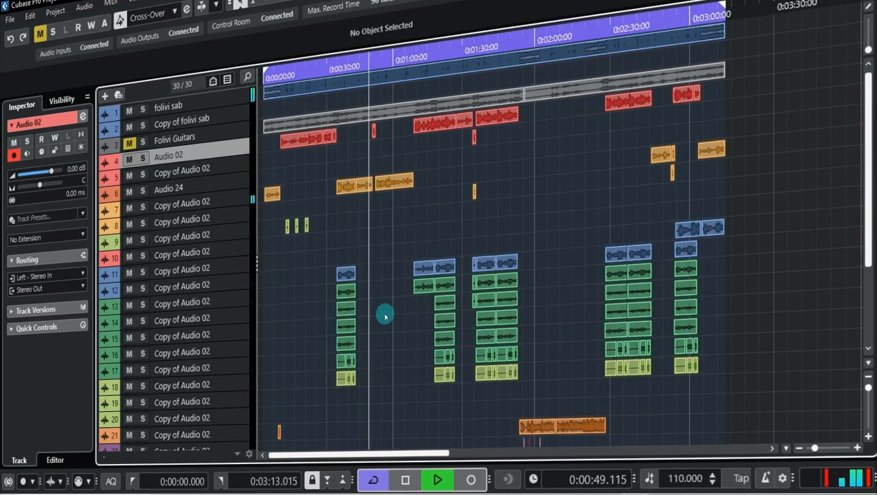
{"action": "scroll", "coordinate": [413, 308], "scroll_direction": "up", "scroll_amount": 3}
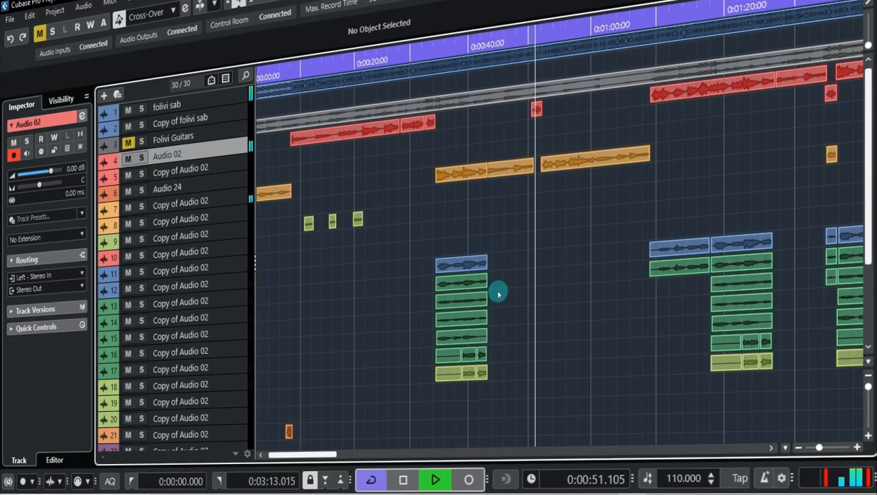
{"action": "scroll", "coordinate": [508, 294], "scroll_direction": "down", "scroll_amount": 2}
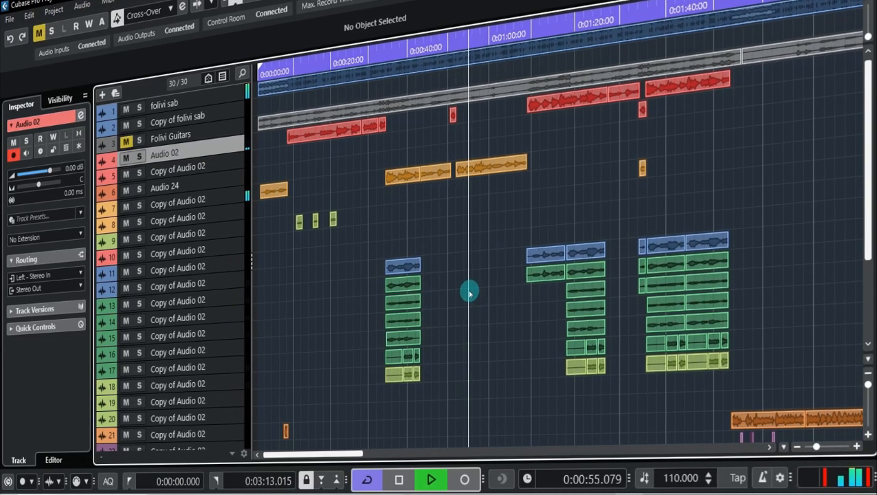
{"action": "scroll", "coordinate": [466, 301], "scroll_direction": "down", "scroll_amount": 3}
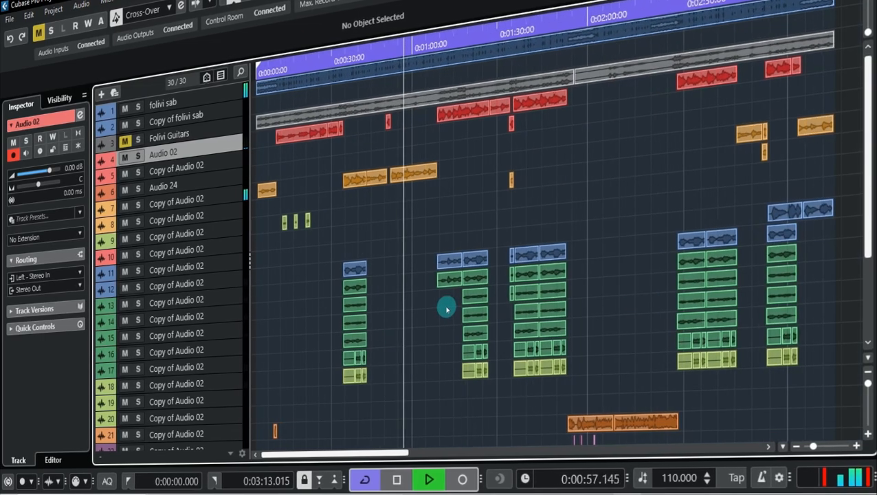
{"action": "key", "text": "space"}
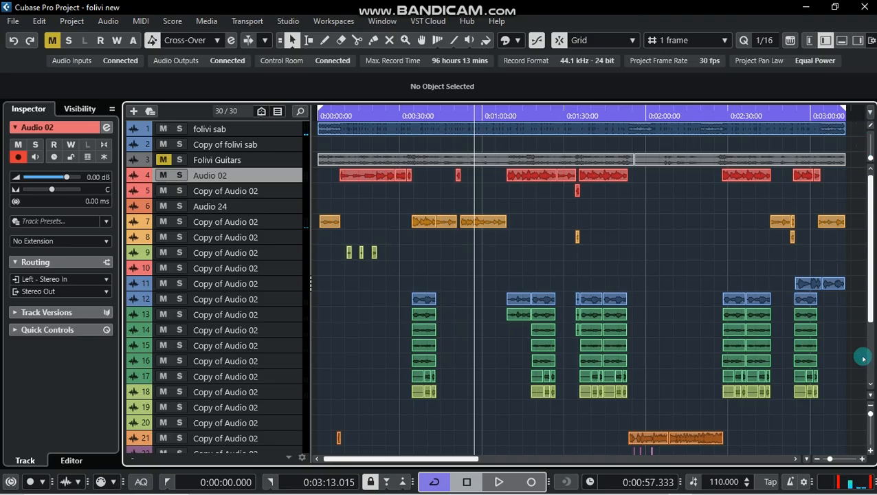
Set the track heights to 2 rows and place the cursor at about 8 seconds, where the first Audio 02_03 clip begins
{"action": "left_click", "coordinate": [869, 394]}
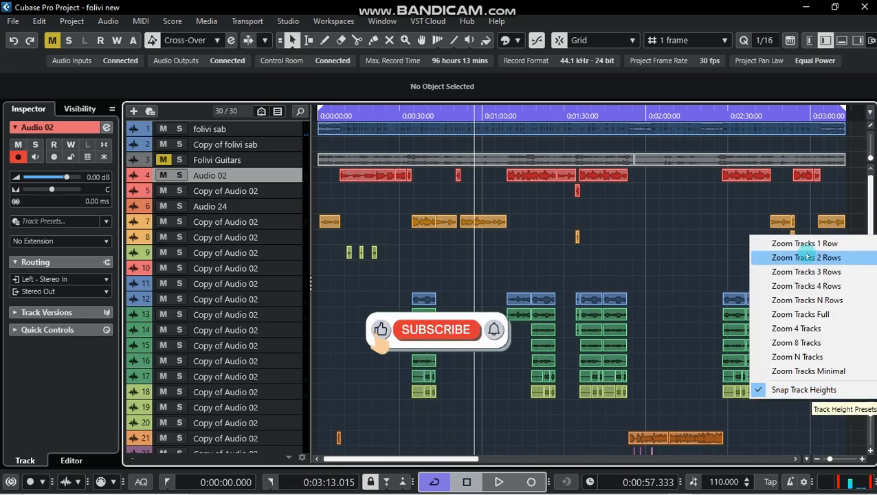
{"action": "left_click", "coordinate": [807, 257]}
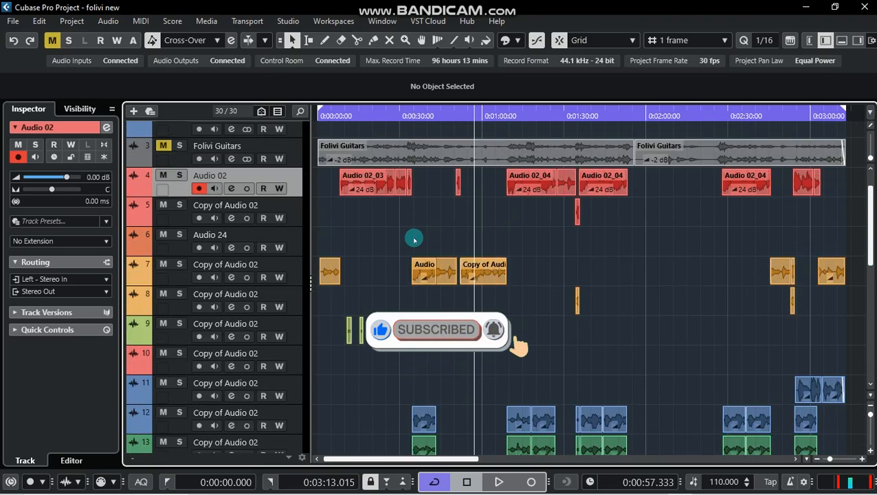
{"action": "key", "text": "h"}
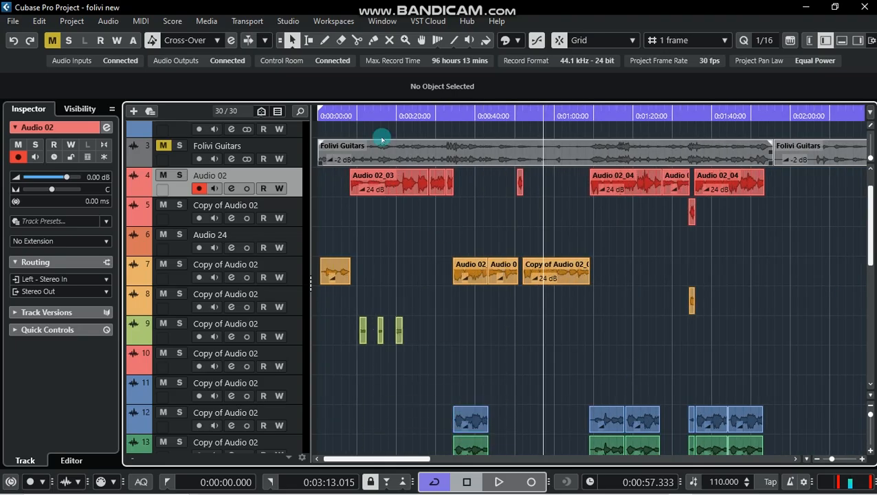
{"action": "left_click", "coordinate": [350, 116]}
{"action": "key", "text": "h"}
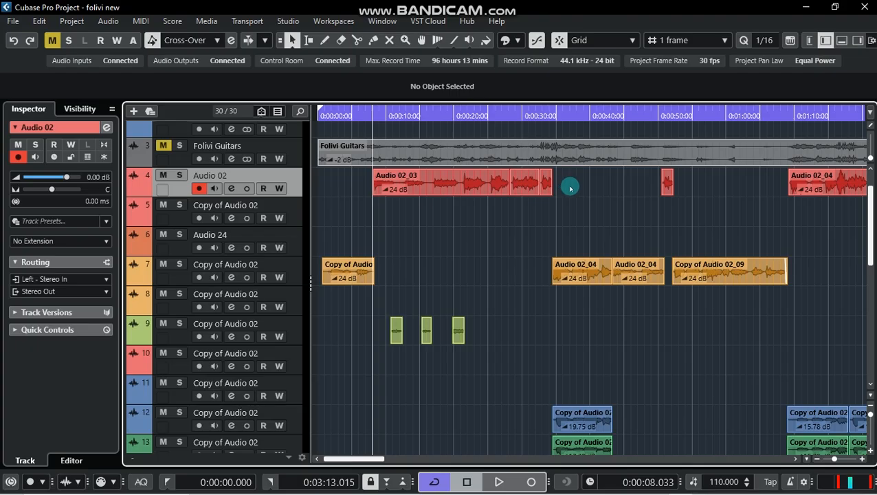
Select the Audio 02_03 clip and its adjoining clips on track 4 and set the locators to them with cycle mode active
{"action": "left_click_drag", "start_coordinate": [570, 189], "coordinate": [360, 195]}
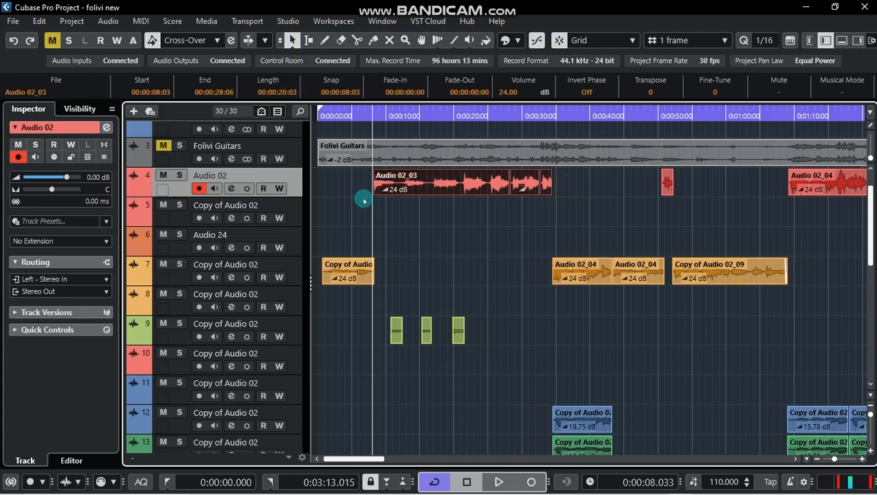
{"action": "key", "text": "p"}
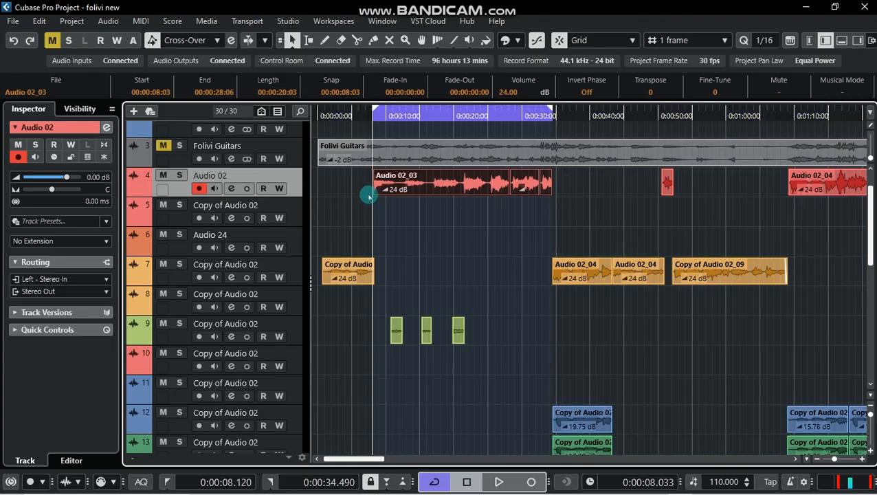
{"action": "left_click", "coordinate": [433, 482]}
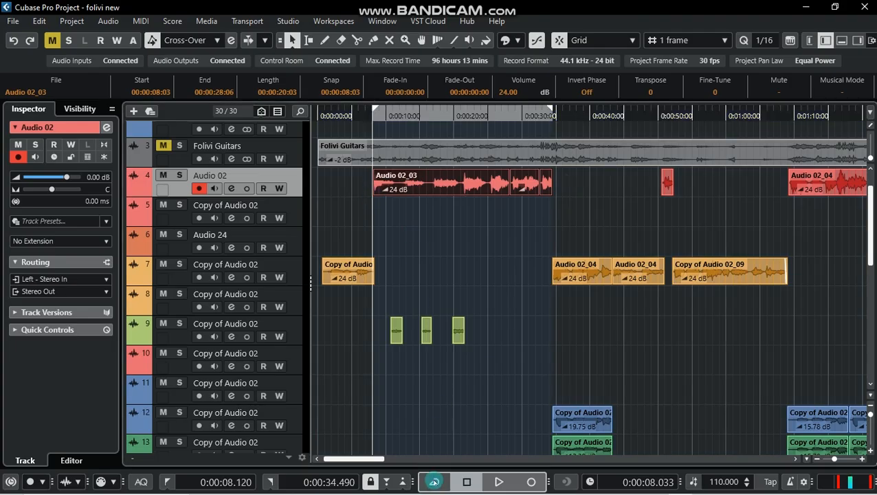
{"action": "left_click", "coordinate": [433, 482]}
{"action": "left_click", "coordinate": [434, 482]}
{"action": "left_click", "coordinate": [434, 482]}
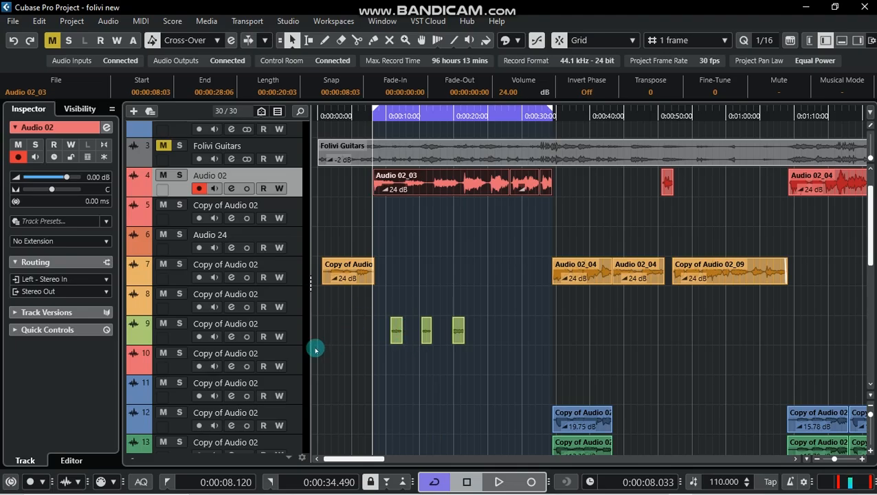
Mute tracks 9 and 21
{"action": "left_click", "coordinate": [162, 322]}
{"action": "scroll", "coordinate": [358, 366], "scroll_direction": "down", "scroll_amount": 10}
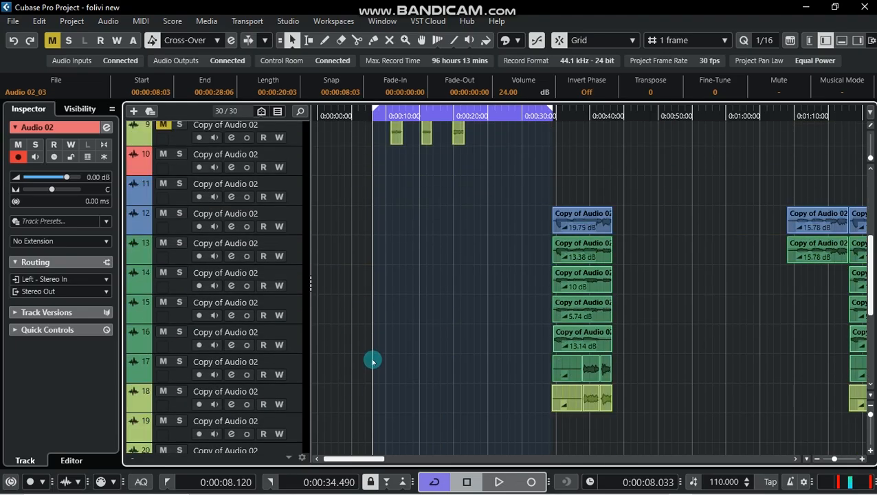
{"action": "scroll", "coordinate": [365, 357], "scroll_direction": "up", "scroll_amount": 3}
{"action": "scroll", "coordinate": [351, 364], "scroll_direction": "down", "scroll_amount": 3}
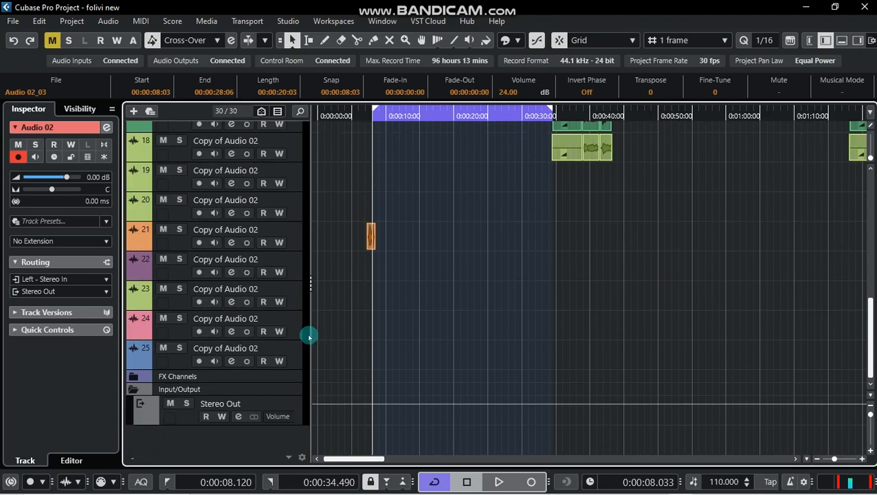
{"action": "left_click", "coordinate": [162, 230]}
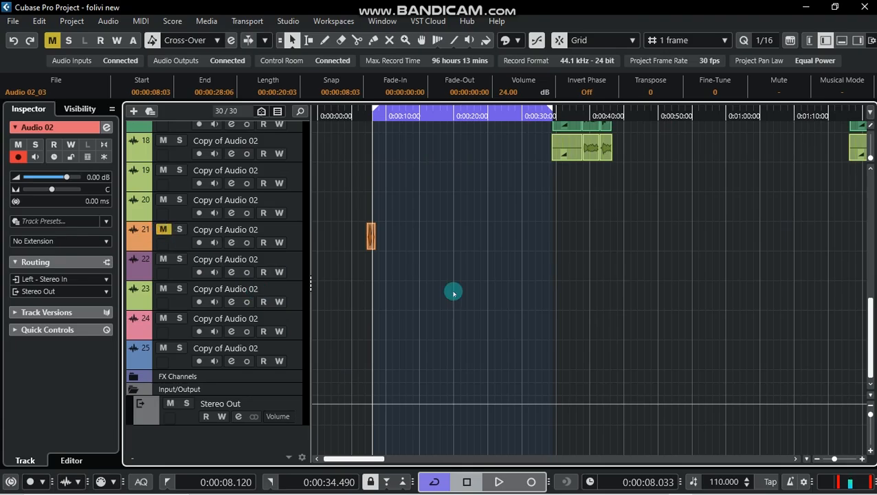
{"action": "scroll", "coordinate": [456, 291], "scroll_direction": "up", "scroll_amount": 12}
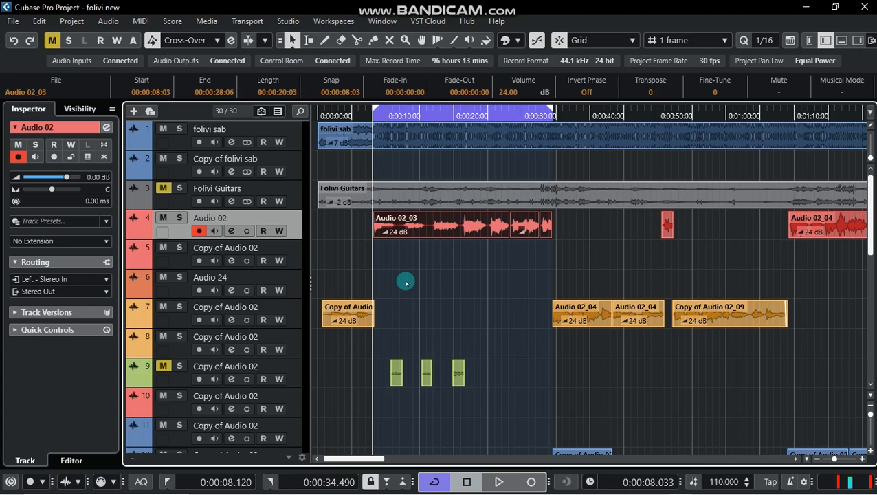
Play the cycled section with the selected clips' volume set back to 24 dB, and return the cursor to the cycle start
{"action": "key", "text": "space"}
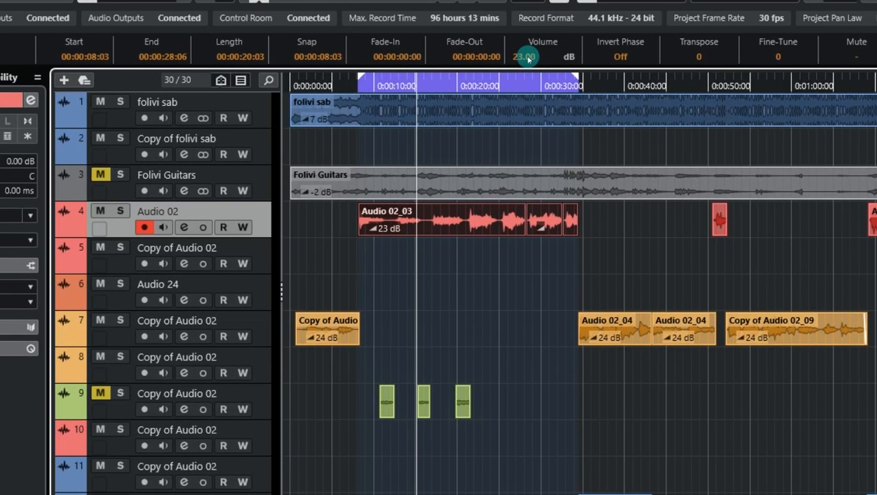
{"action": "scroll", "coordinate": [527, 56], "scroll_direction": "up", "scroll_amount": 3}
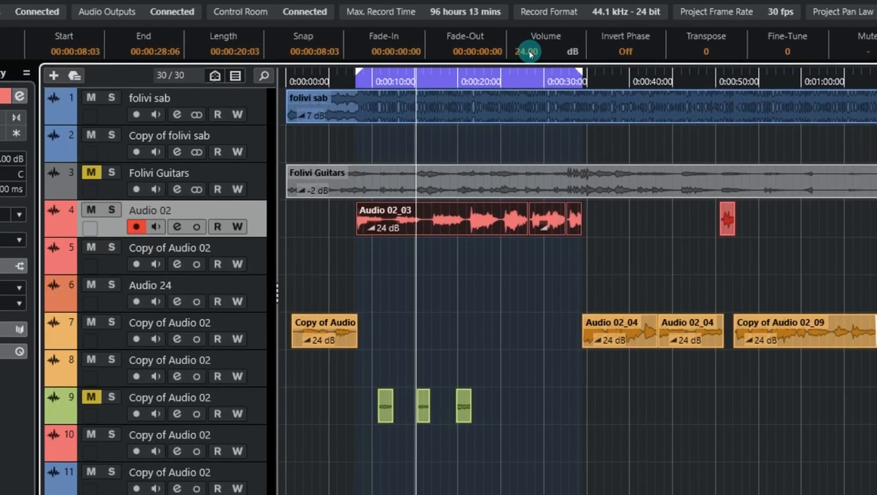
{"action": "left_click", "coordinate": [489, 288]}
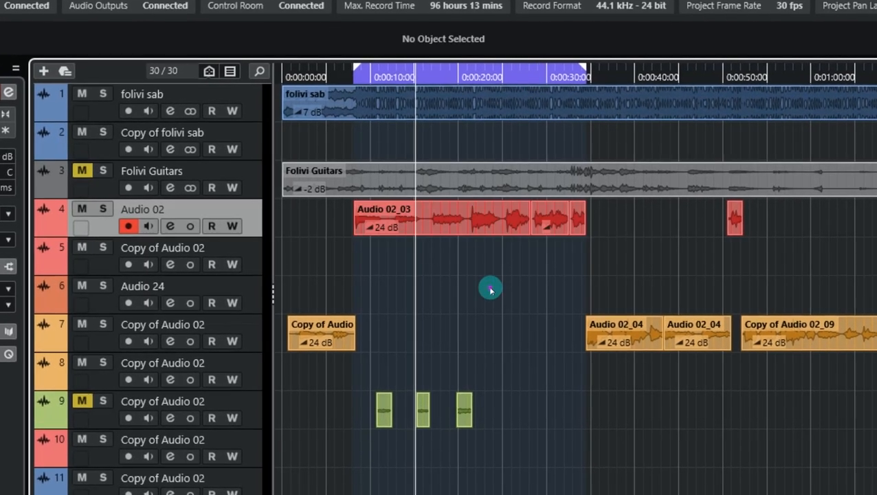
{"action": "left_click", "coordinate": [354, 73]}
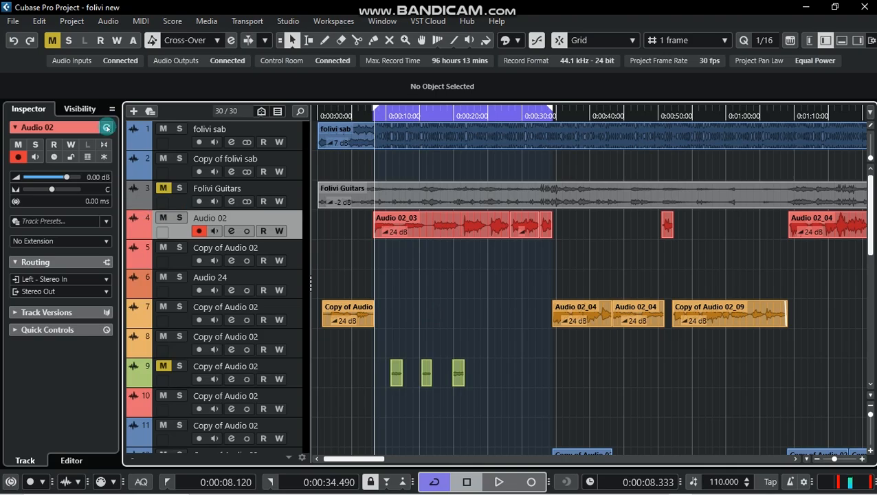
Inspect the channel settings of the Audio 02 track and close them
{"action": "left_click", "coordinate": [106, 128]}
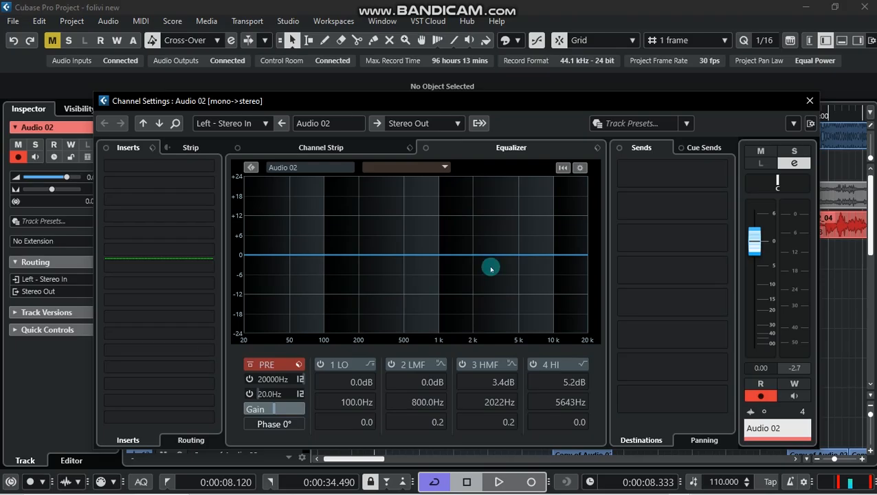
{"action": "left_click", "coordinate": [809, 100]}
Add one mono group track named LEAD VOX, routed to Stereo Out and created inside a folder
{"action": "scroll", "coordinate": [332, 345], "scroll_direction": "down", "scroll_amount": 10}
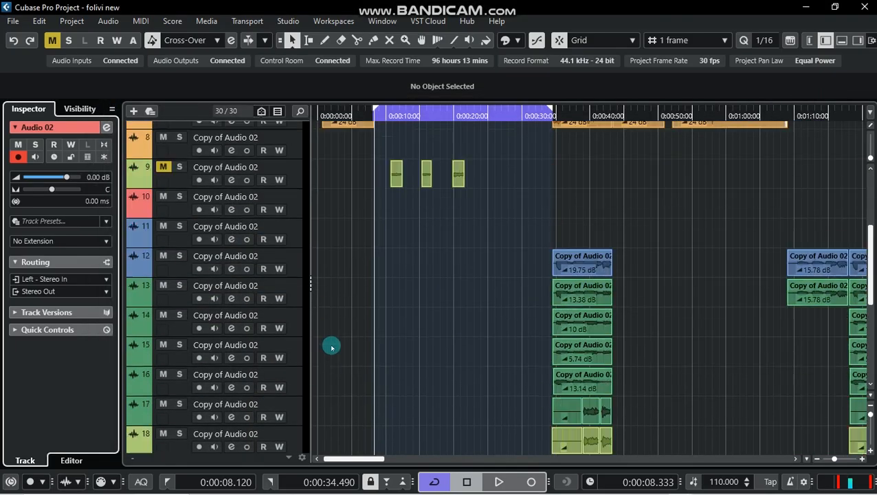
{"action": "right_click", "coordinate": [225, 450]}
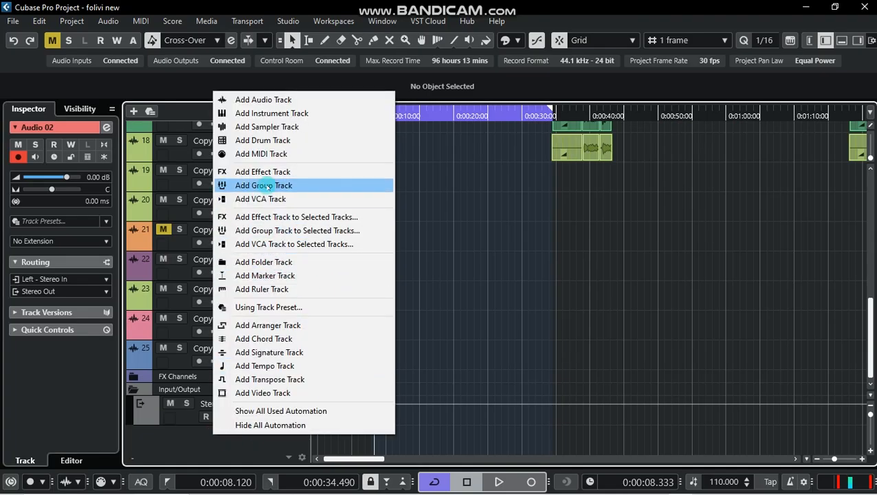
{"action": "left_click", "coordinate": [267, 186]}
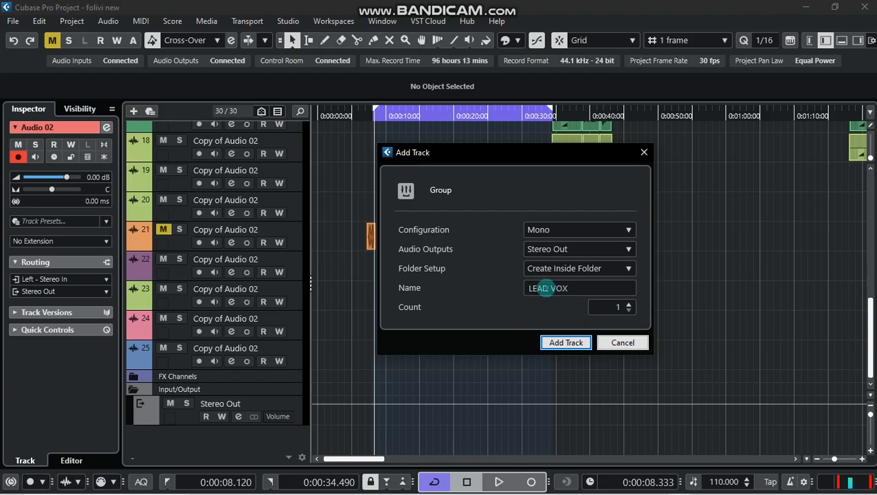
{"action": "left_click", "coordinate": [579, 343]}
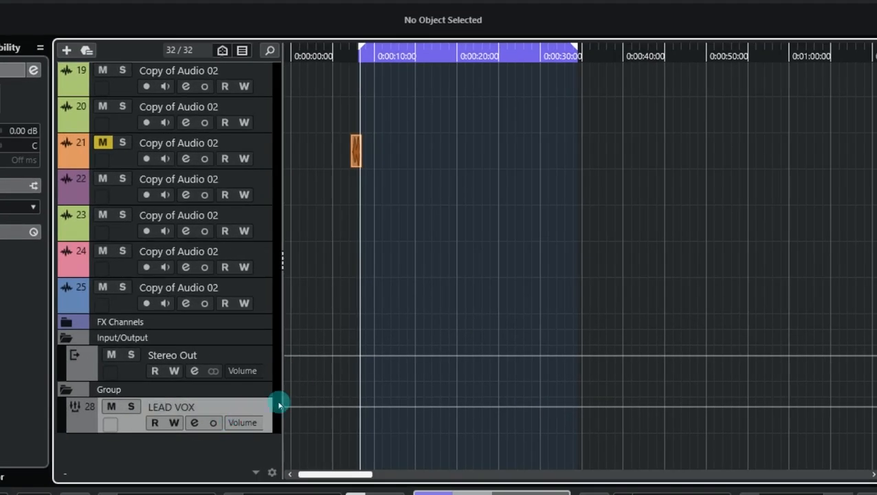
Route the output of the Audio 02 track to the LEAD VOX group
{"action": "scroll", "coordinate": [406, 366], "scroll_direction": "up", "scroll_amount": 3}
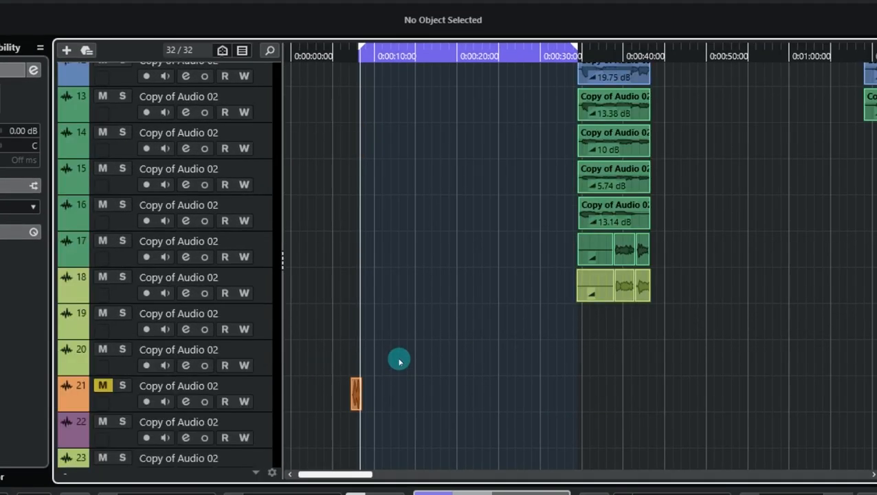
{"action": "scroll", "coordinate": [399, 358], "scroll_direction": "up", "scroll_amount": 5}
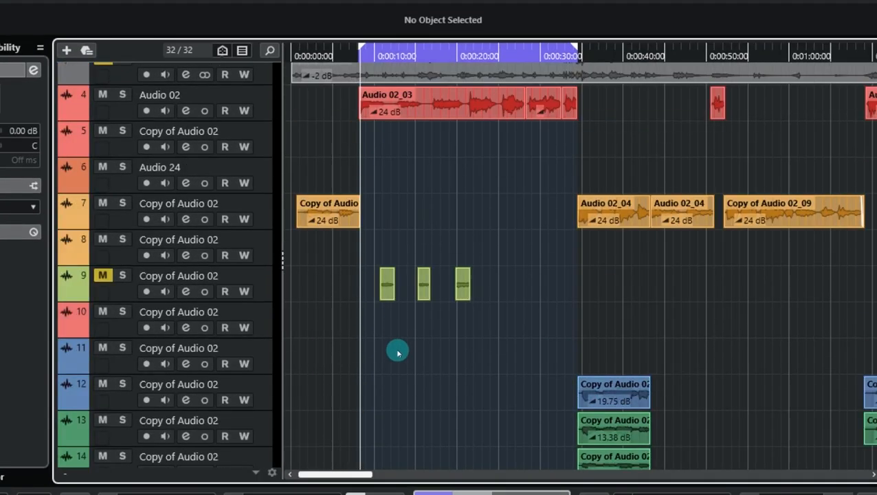
{"action": "left_click", "coordinate": [262, 108]}
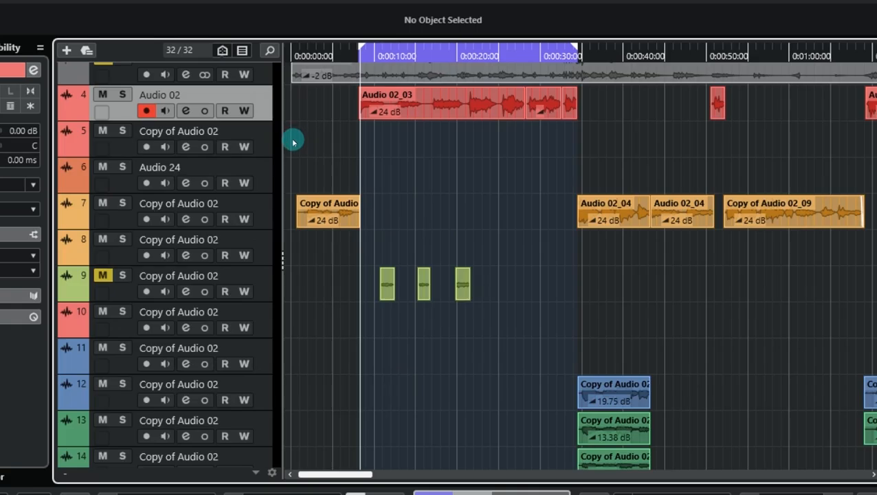
{"action": "scroll", "coordinate": [288, 150], "scroll_direction": "up", "scroll_amount": 2}
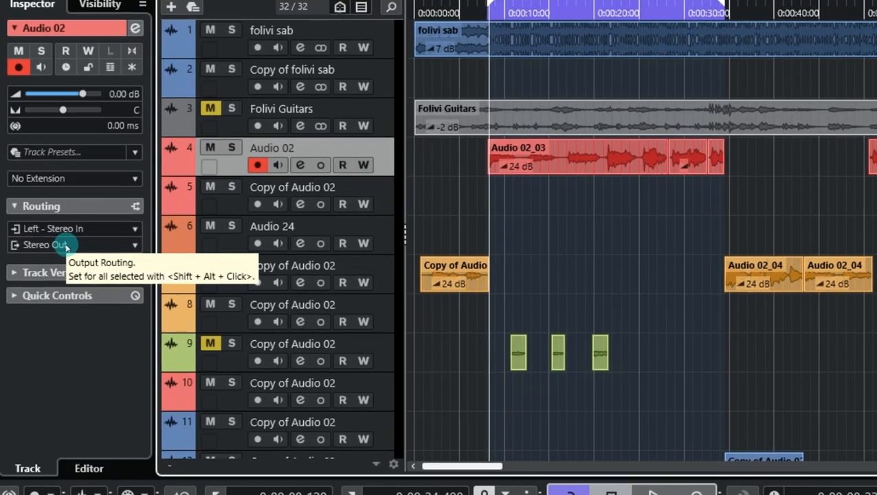
{"action": "left_click", "coordinate": [65, 246]}
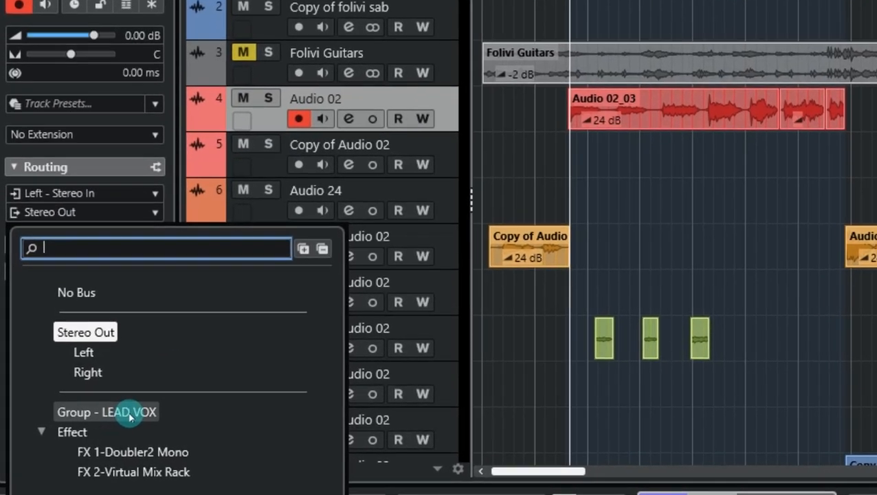
{"action": "left_click", "coordinate": [121, 415]}
Colour the LEAD VOX group track teal
{"action": "scroll", "coordinate": [680, 385], "scroll_direction": "down", "scroll_amount": 10}
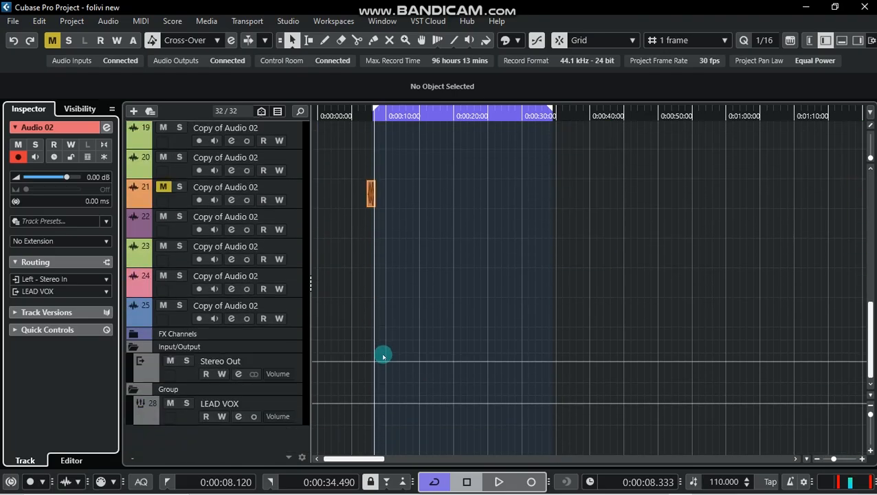
{"action": "scroll", "coordinate": [384, 349], "scroll_direction": "up", "scroll_amount": 2}
{"action": "scroll", "coordinate": [384, 349], "scroll_direction": "down", "scroll_amount": 2}
{"action": "scroll", "coordinate": [383, 352], "scroll_direction": "up", "scroll_amount": 9}
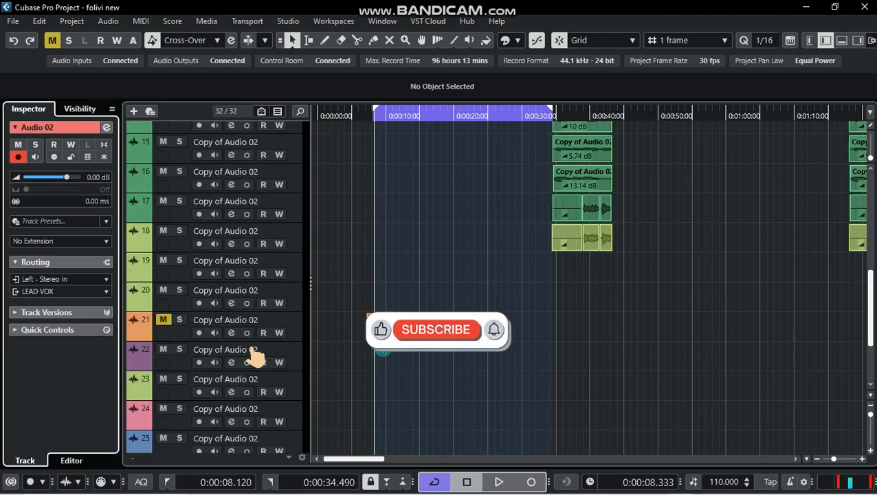
{"action": "scroll", "coordinate": [275, 426], "scroll_direction": "down", "scroll_amount": 10}
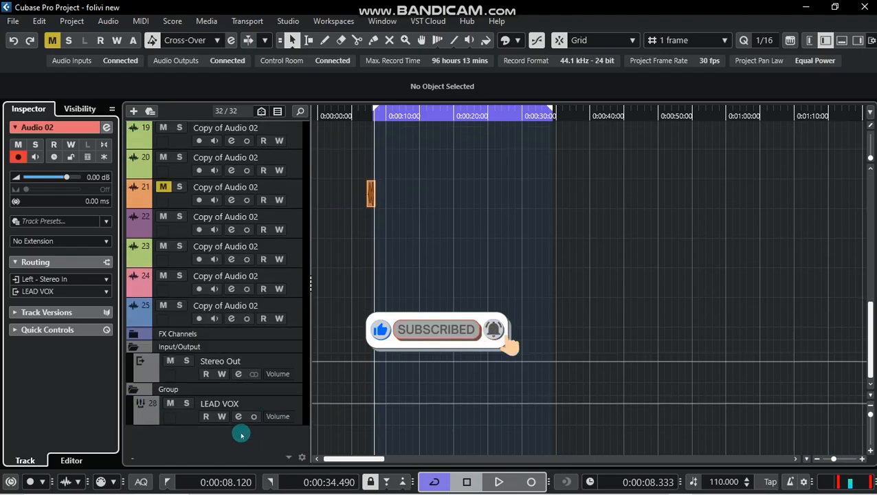
{"action": "left_click", "coordinate": [286, 405]}
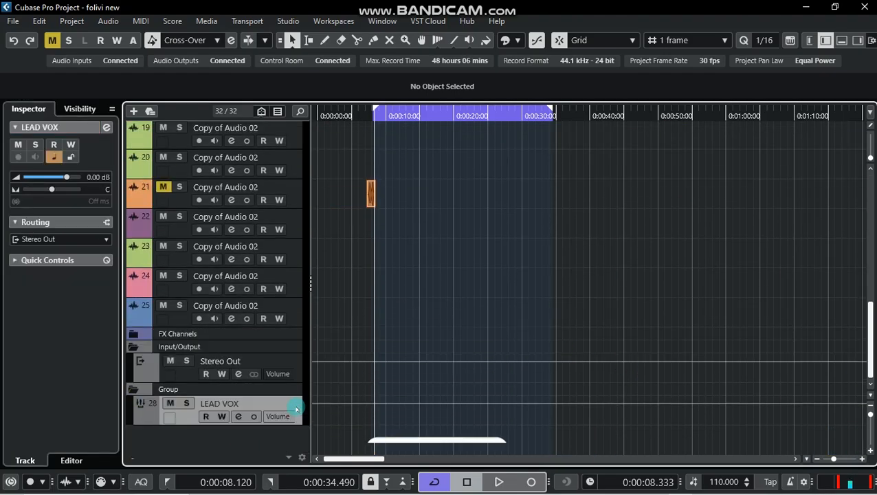
{"action": "left_click", "coordinate": [516, 40]}
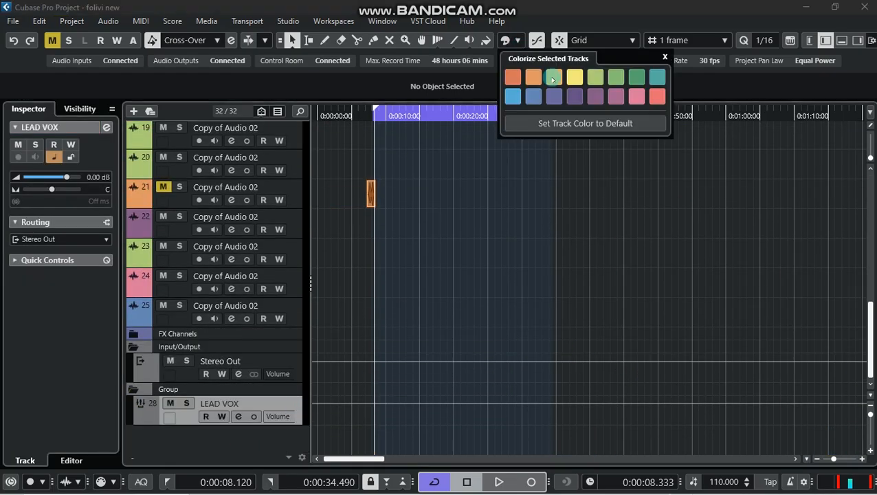
{"action": "left_click", "coordinate": [575, 77]}
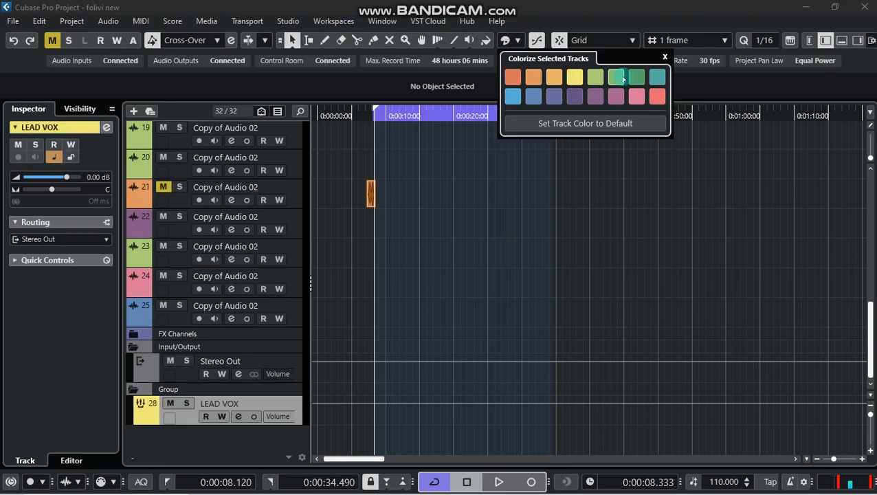
{"action": "left_click", "coordinate": [657, 77]}
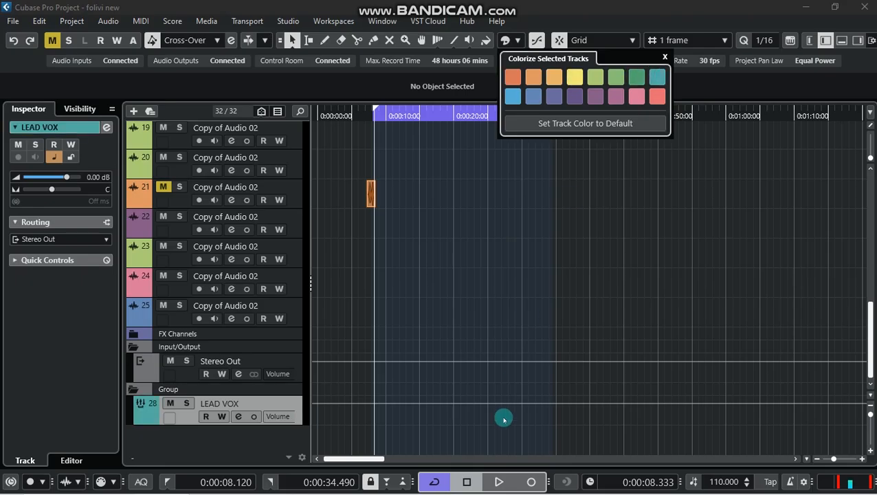
{"action": "left_click", "coordinate": [439, 410]}
Play part of the cycled section while watching the LEAD VOX group's level meter, and stop playback
{"action": "scroll", "coordinate": [447, 373], "scroll_direction": "up", "scroll_amount": 3}
{"action": "scroll", "coordinate": [439, 366], "scroll_direction": "down", "scroll_amount": 3}
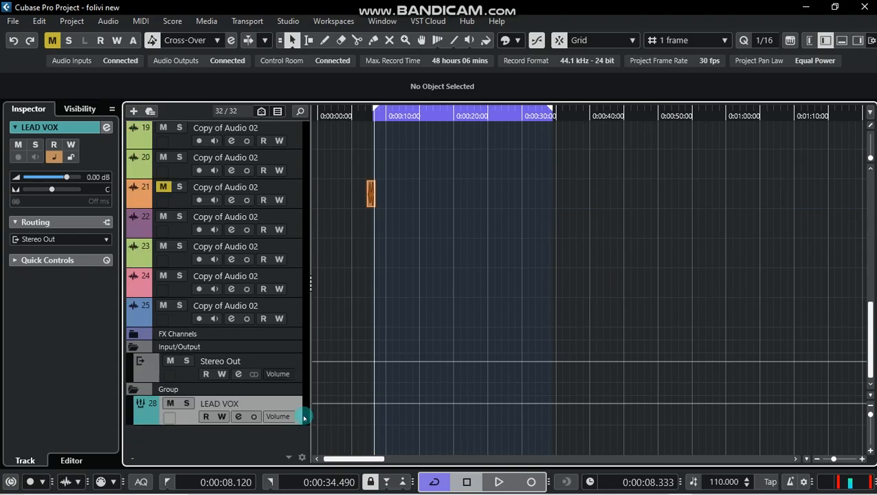
{"action": "key", "text": "space"}
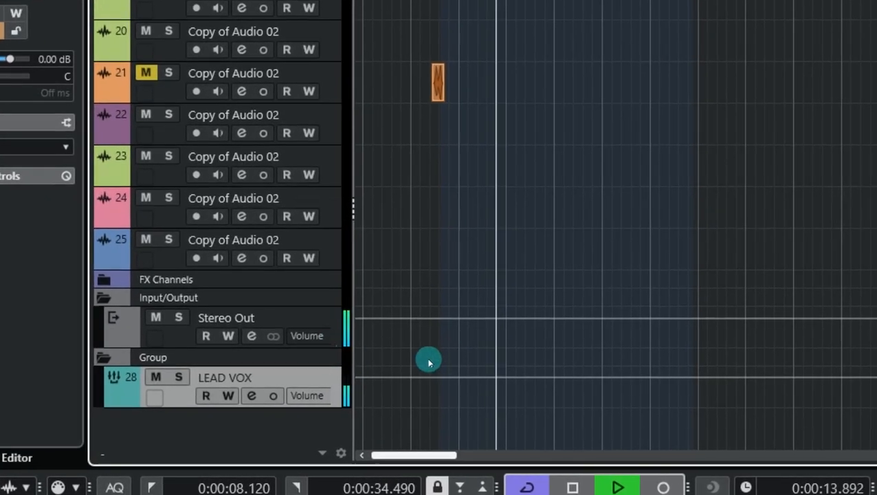
{"action": "scroll", "coordinate": [376, 386], "scroll_direction": "up", "scroll_amount": 2}
{"action": "key", "text": "space"}
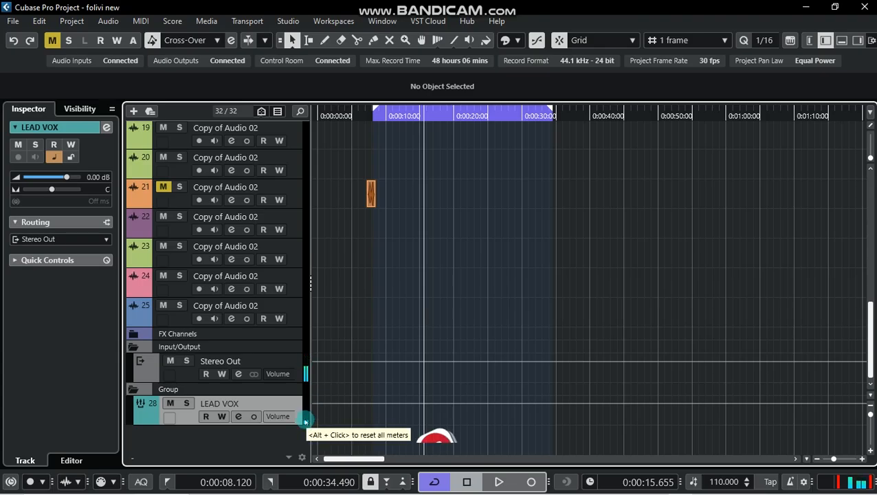
Check the output routing of the Audio 02 track
{"action": "scroll", "coordinate": [321, 414], "scroll_direction": "up", "scroll_amount": 8}
{"action": "scroll", "coordinate": [327, 406], "scroll_direction": "up", "scroll_amount": 3}
{"action": "left_click", "coordinate": [294, 227]}
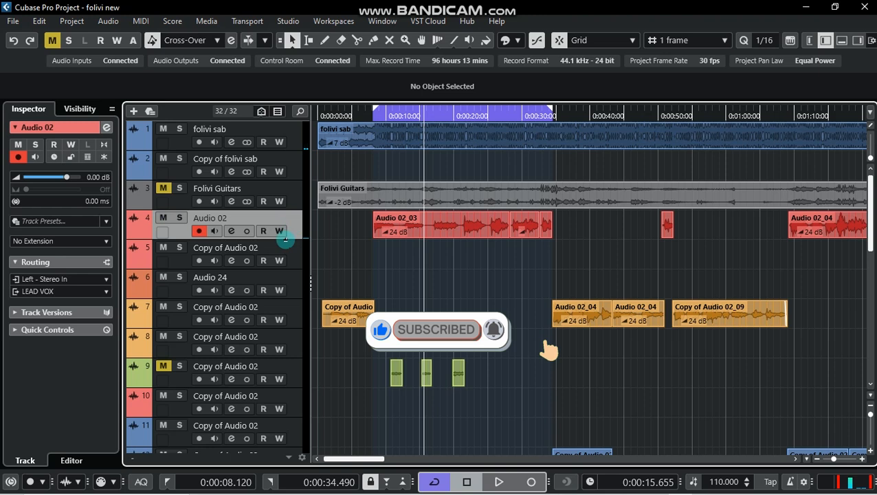
{"action": "scroll", "coordinate": [341, 284], "scroll_direction": "down", "scroll_amount": 10}
{"action": "scroll", "coordinate": [323, 284], "scroll_direction": "down", "scroll_amount": 1}
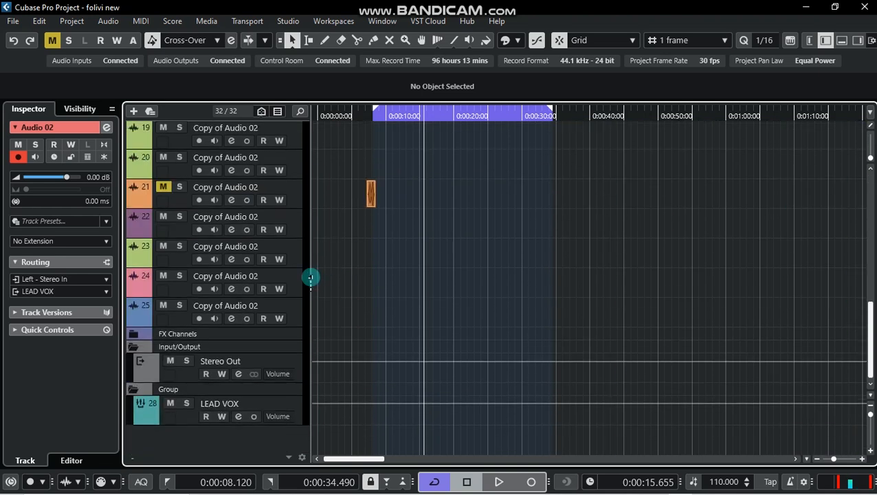
Load the Compressor effect into the first insert slot of the LEAD VOX group and close its channel settings
{"action": "left_click", "coordinate": [292, 407]}
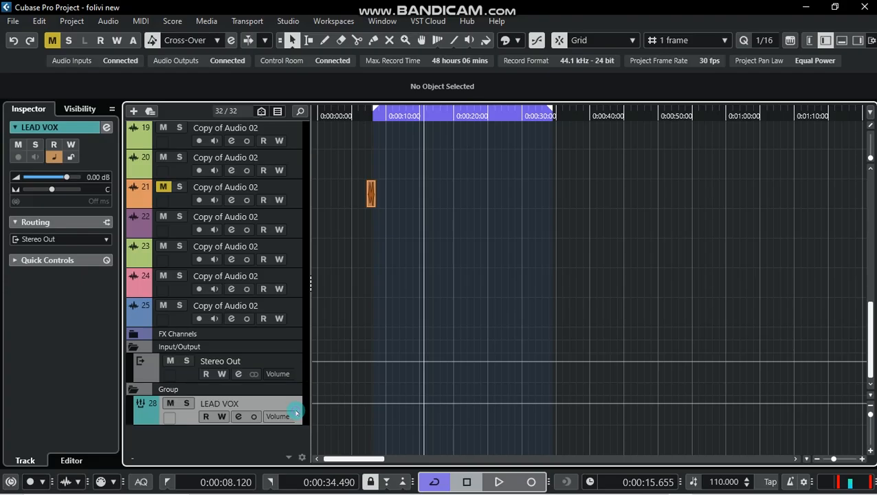
{"action": "scroll", "coordinate": [393, 367], "scroll_direction": "up", "scroll_amount": 3}
{"action": "scroll", "coordinate": [357, 364], "scroll_direction": "down", "scroll_amount": 3}
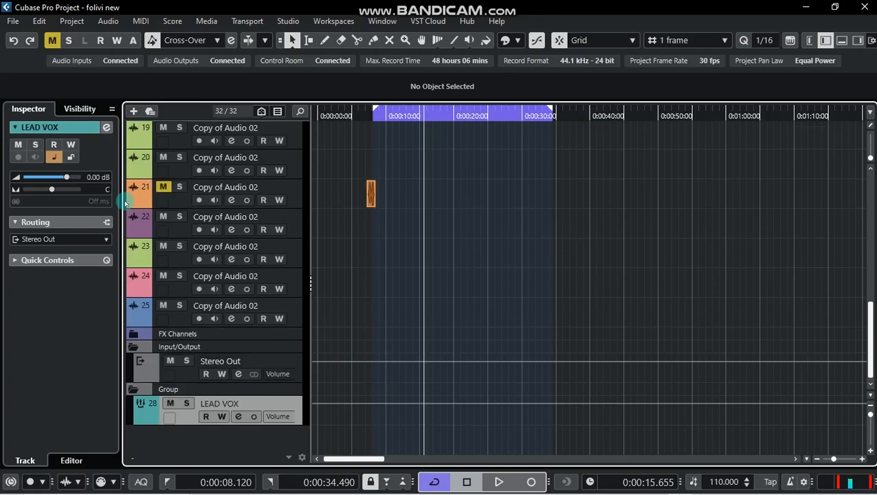
{"action": "left_click", "coordinate": [107, 129]}
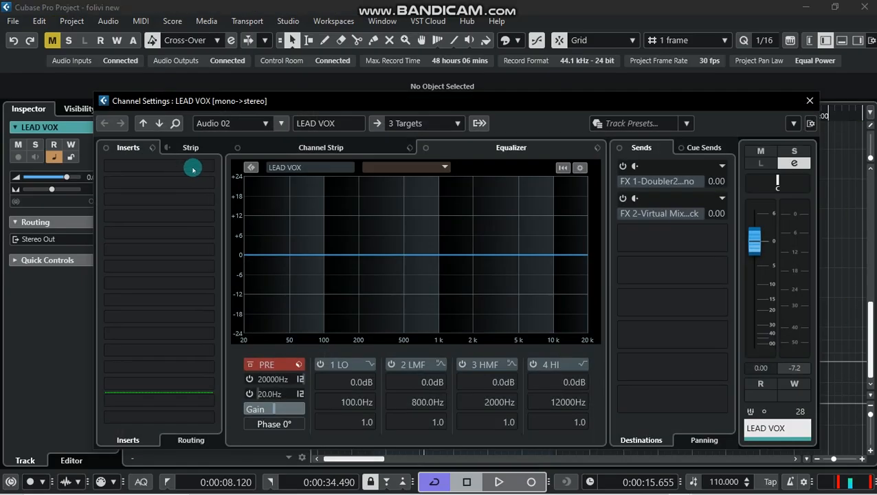
{"action": "left_click", "coordinate": [196, 169]}
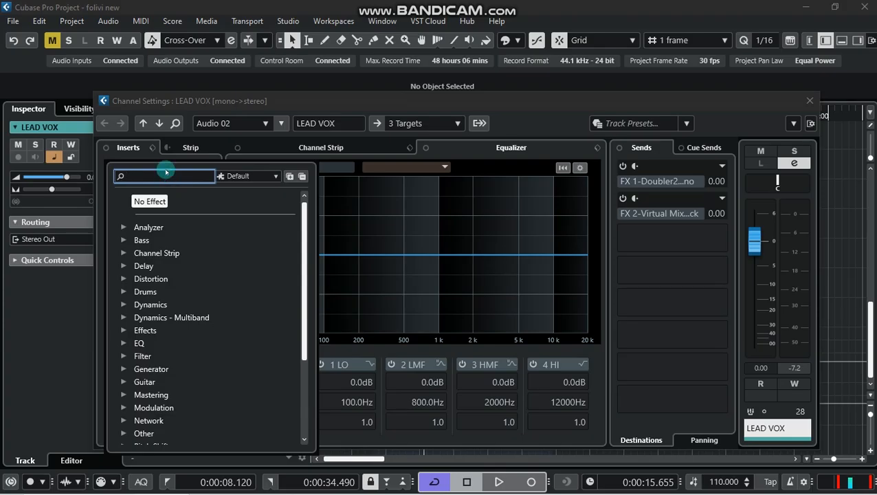
{"action": "type", "text": "COMPR"}
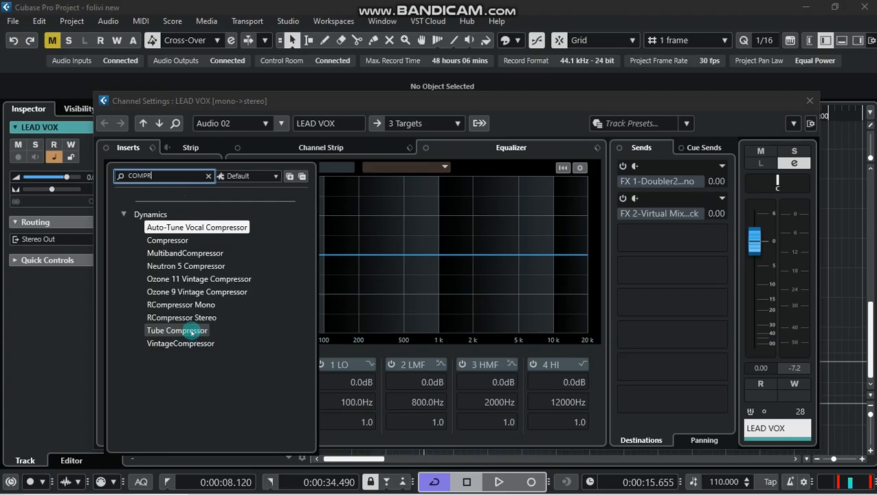
{"action": "left_click", "coordinate": [165, 241]}
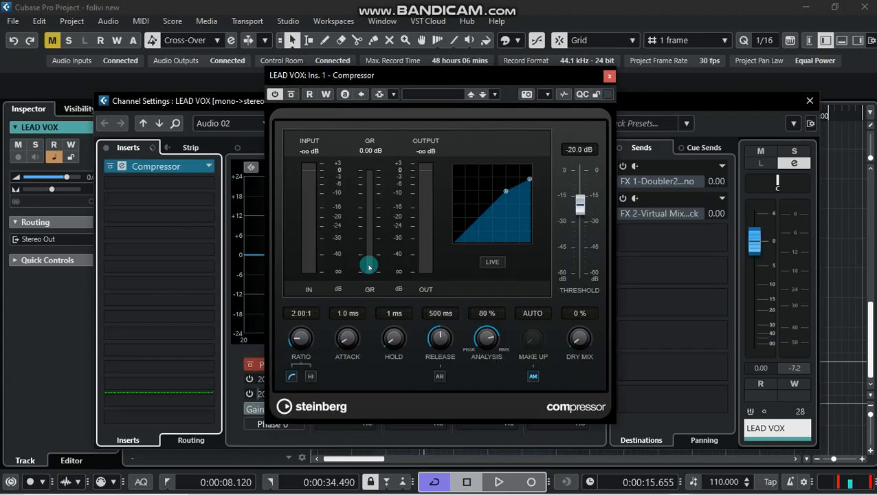
{"action": "left_click", "coordinate": [809, 101]}
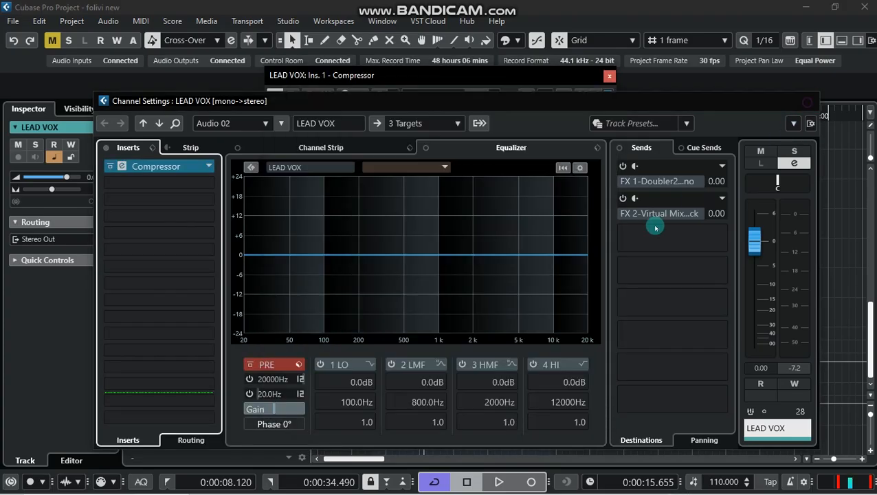
Reposition the compressor window over the project and set its ratio to 2.4:1
{"action": "left_click_drag", "start_coordinate": [505, 82], "coordinate": [513, 124]}
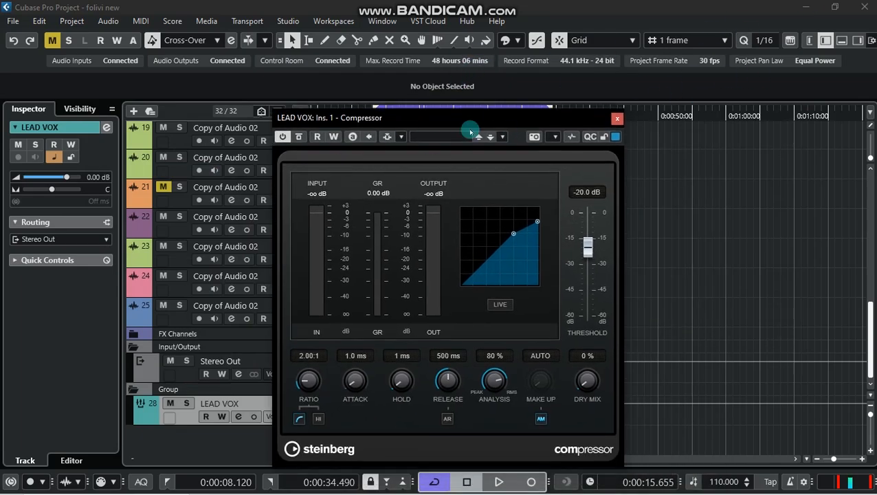
{"action": "left_click_drag", "start_coordinate": [456, 122], "coordinate": [438, 83]}
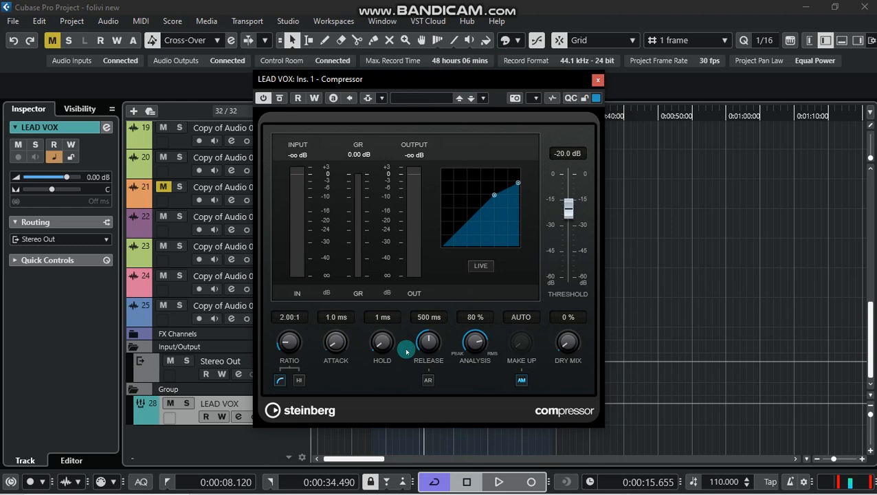
{"action": "scroll", "coordinate": [699, 317], "scroll_direction": "up", "scroll_amount": 8}
{"action": "left_click_drag", "start_coordinate": [438, 80], "coordinate": [516, 107]}
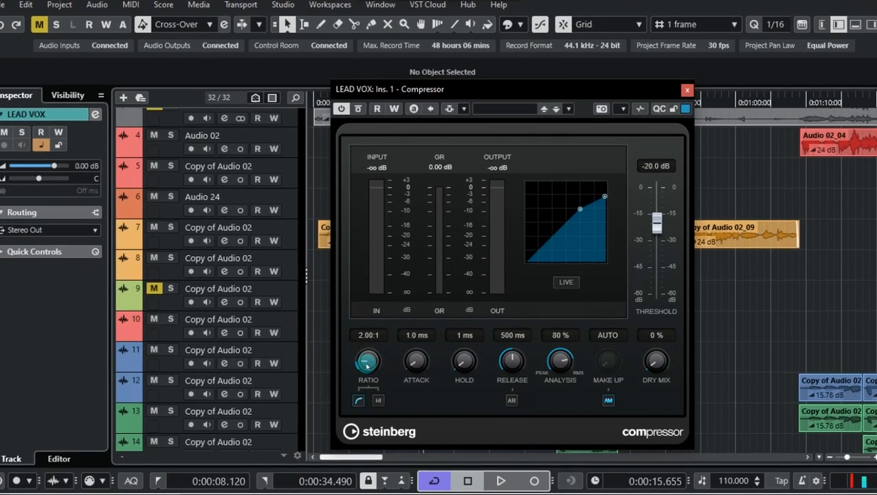
{"action": "left_click_drag", "start_coordinate": [369, 370], "coordinate": [366, 336]}
{"action": "left_click", "coordinate": [362, 326]}
{"action": "type", "text": "2.4"}
{"action": "key", "text": "Return"}
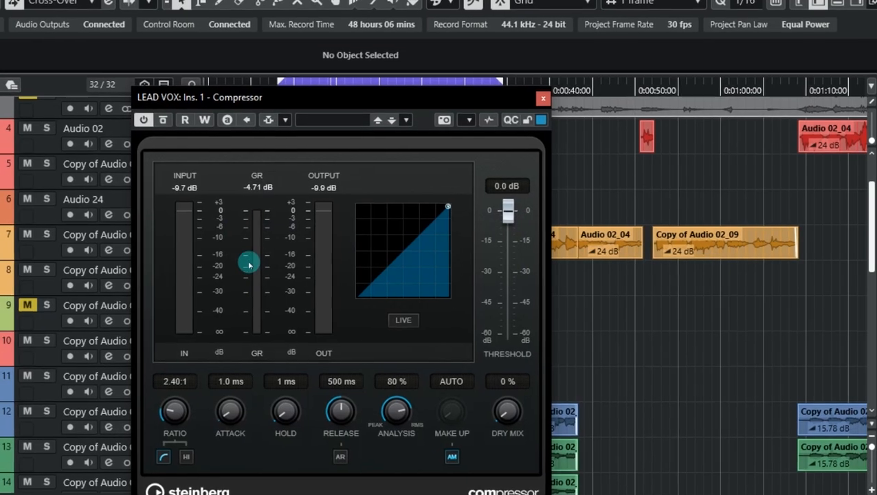
Move the compressor window clear of the vocal clips and lower the threshold to -16.1 dB during playback
{"action": "left_click_drag", "start_coordinate": [284, 98], "coordinate": [633, 49]}
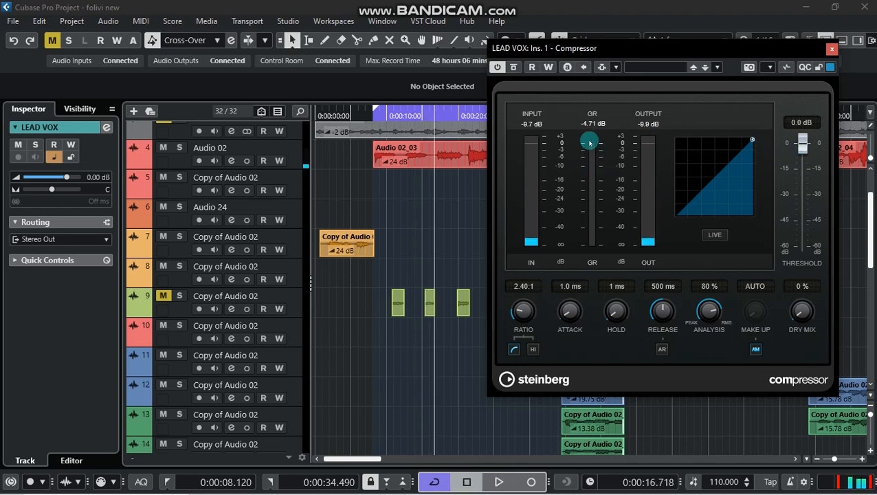
{"action": "left_click_drag", "start_coordinate": [664, 52], "coordinate": [671, 77]}
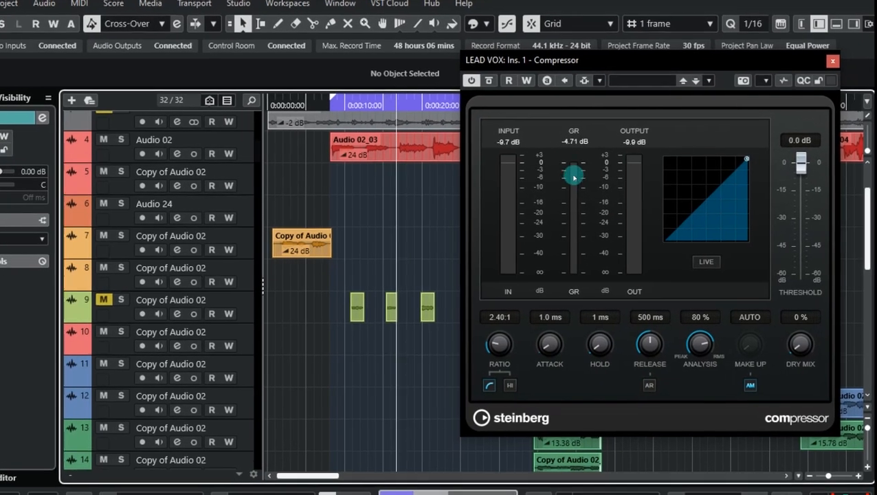
{"action": "key", "text": "space"}
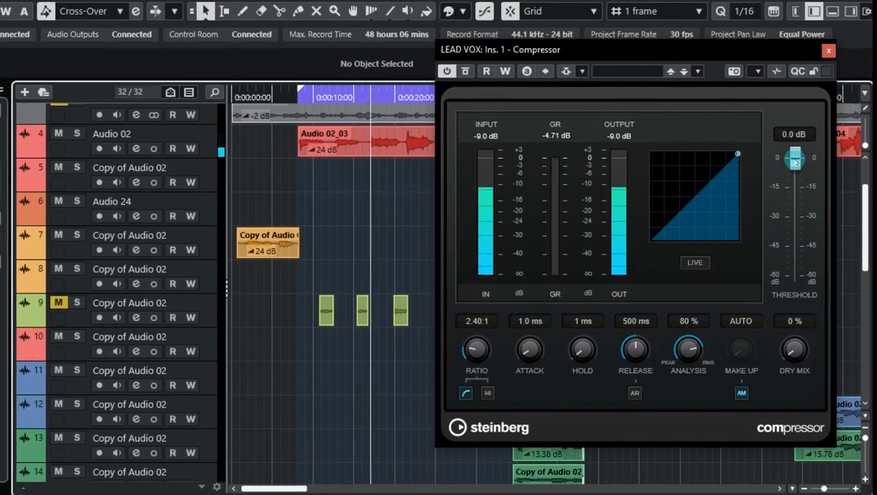
{"action": "left_click_drag", "start_coordinate": [793, 158], "coordinate": [777, 184]}
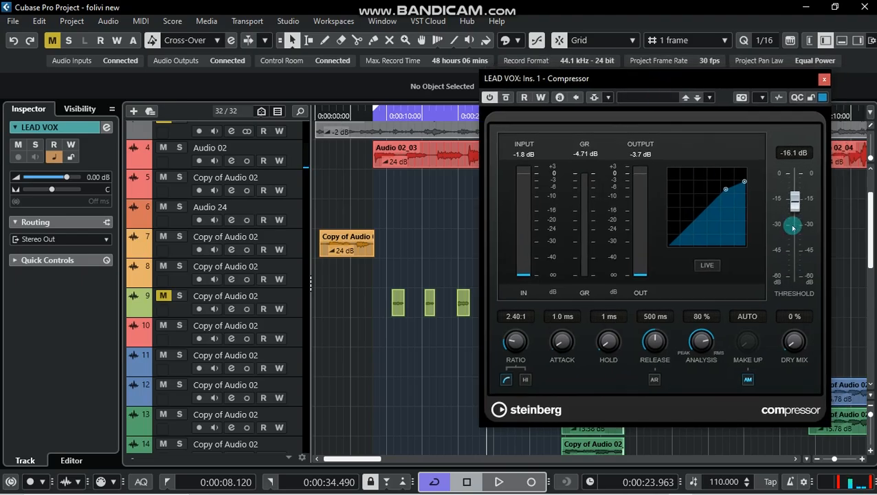
Set the compressor's attack to 0.1 ms and its threshold to -24.8 dB
{"action": "left_click_drag", "start_coordinate": [601, 79], "coordinate": [534, 74]}
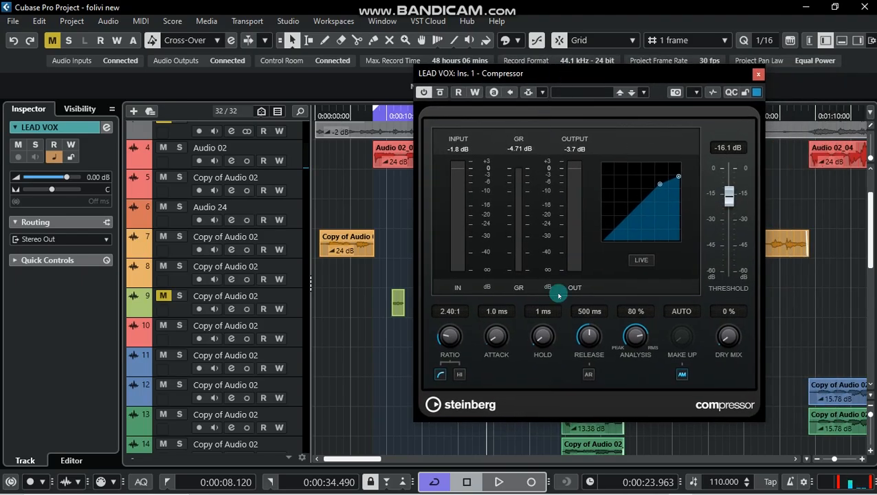
{"action": "left_click_drag", "start_coordinate": [495, 342], "coordinate": [489, 311]}
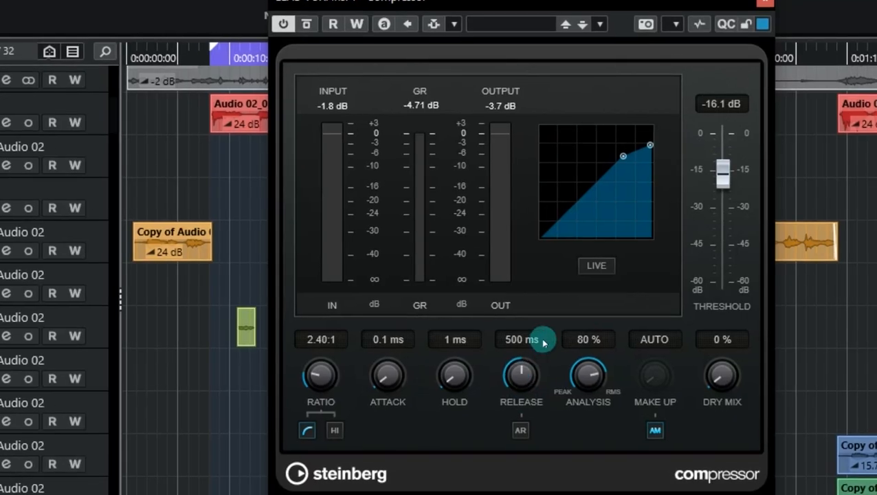
{"action": "left_click_drag", "start_coordinate": [722, 171], "coordinate": [722, 193]}
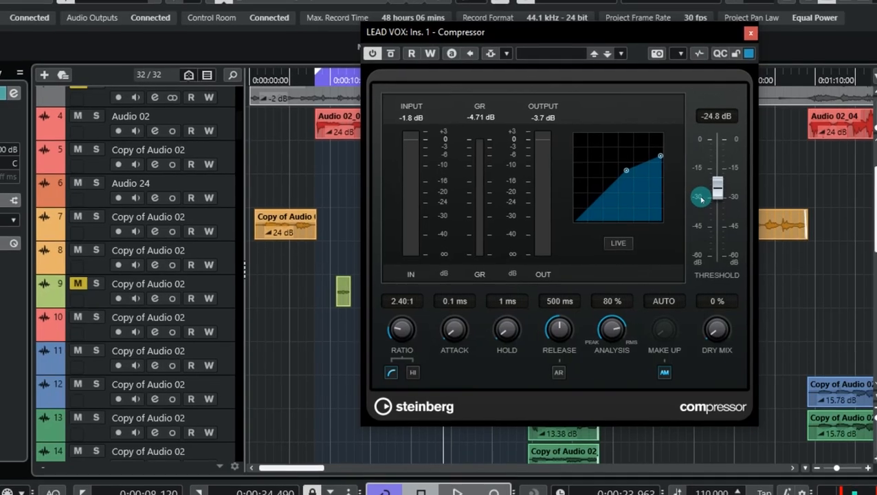
Set the compressor's release to 10 ms and reposition the compressor window over the project
{"action": "mouse_move", "coordinate": [589, 34]}
{"action": "left_mouse_down"}
{"action": "mouse_move", "coordinate": [577, 38]}
{"action": "mouse_move", "coordinate": [626, 80]}
{"action": "mouse_move", "coordinate": [579, 73]}
{"action": "mouse_move", "coordinate": [587, 81]}
{"action": "mouse_move", "coordinate": [603, 85]}
{"action": "mouse_move", "coordinate": [577, 39]}
{"action": "left_mouse_up"}
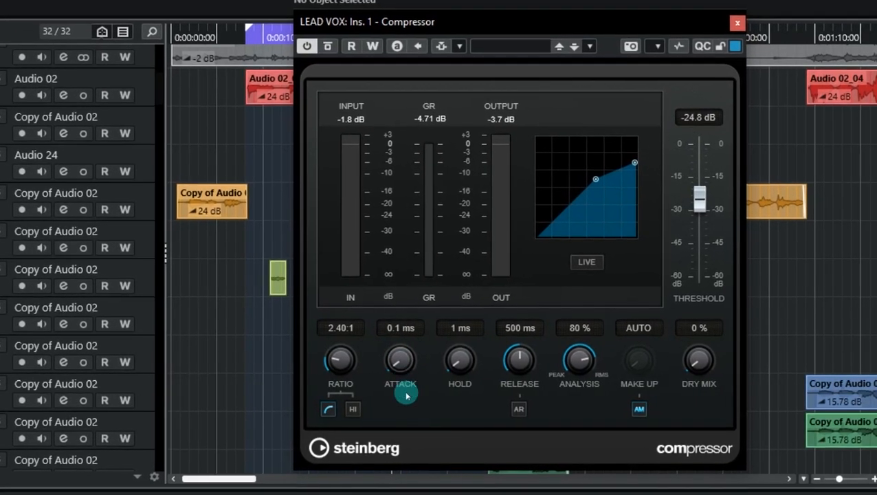
{"action": "left_click_drag", "start_coordinate": [395, 369], "coordinate": [367, 399]}
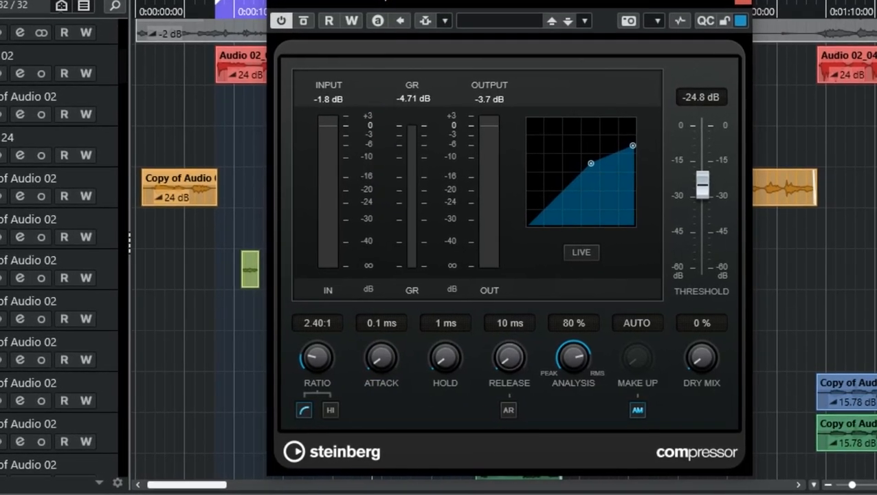
{"action": "left_click_drag", "start_coordinate": [511, 357], "coordinate": [424, 289]}
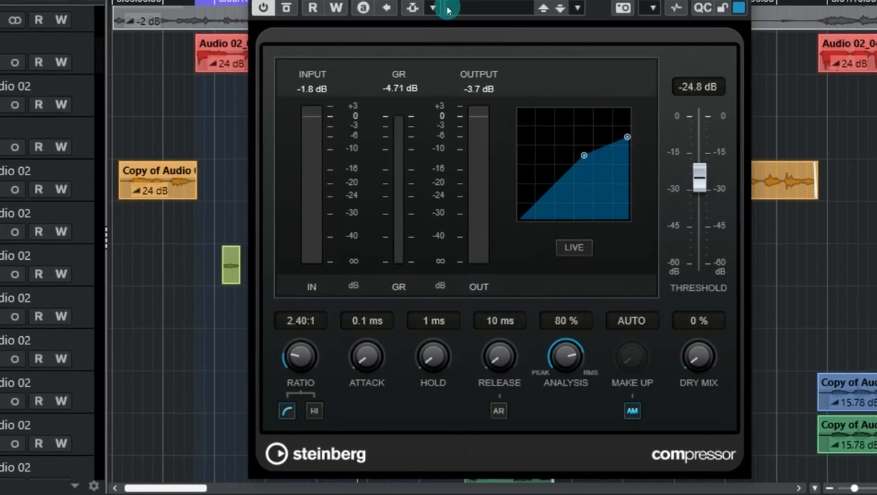
{"action": "left_click_drag", "start_coordinate": [444, 29], "coordinate": [5, 9]}
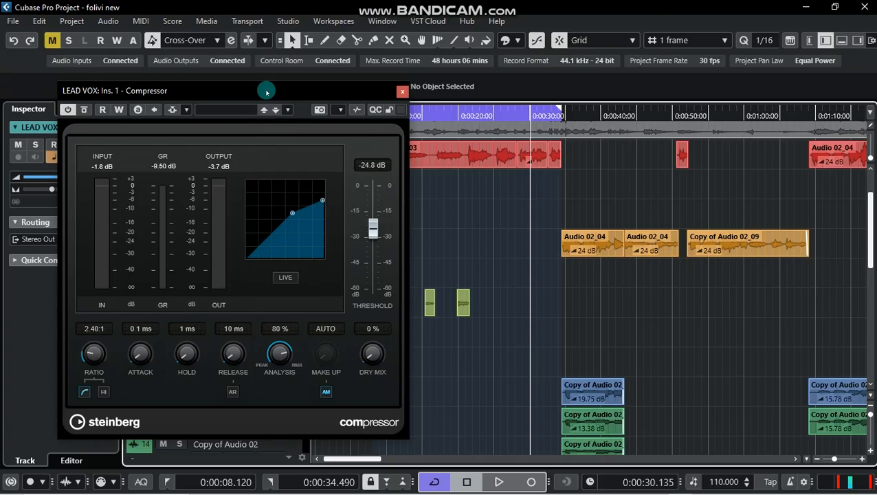
{"action": "left_click_drag", "start_coordinate": [275, 140], "coordinate": [441, 90]}
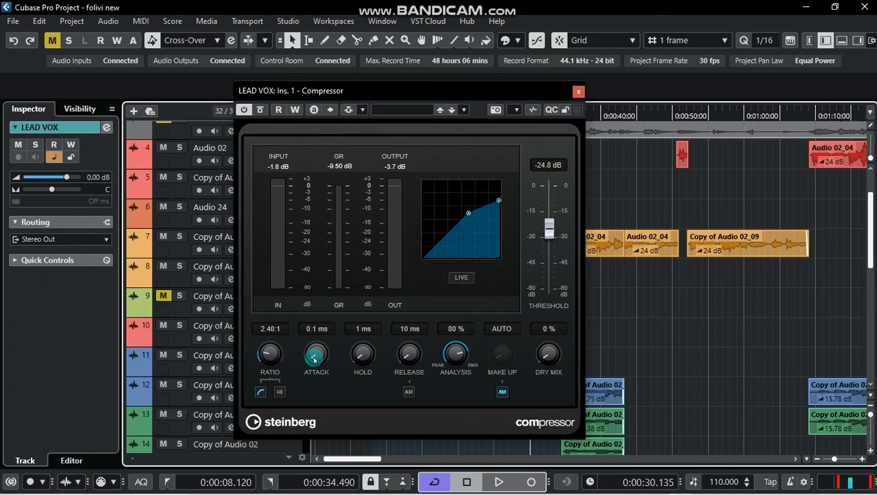
Set the compressor's attack to 7.6 ms and its release to 366 ms while the vocal plays
{"action": "left_click_drag", "start_coordinate": [307, 347], "coordinate": [309, 344]}
{"action": "left_click_drag", "start_coordinate": [408, 352], "coordinate": [399, 299]}
{"action": "left_click_drag", "start_coordinate": [415, 103], "coordinate": [634, 113]}
{"action": "key", "text": "space"}
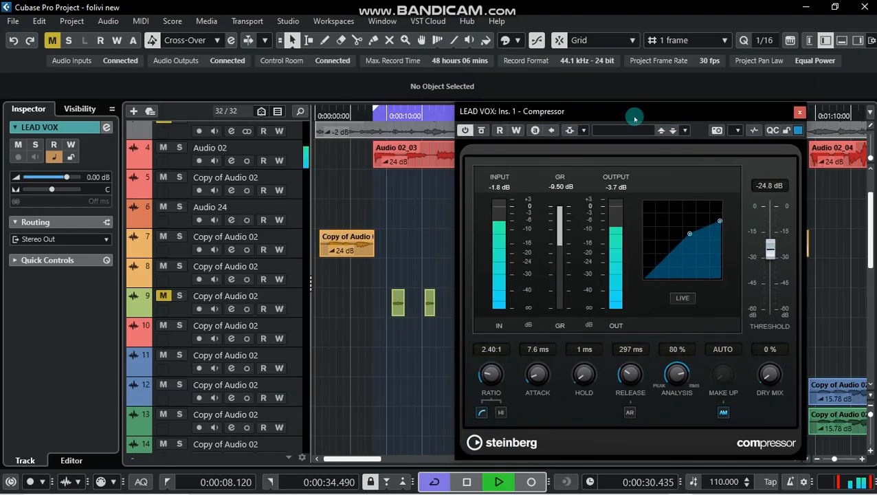
{"action": "mouse_move", "coordinate": [630, 373]}
{"action": "left_mouse_down"}
{"action": "mouse_move", "coordinate": [633, 274]}
{"action": "mouse_move", "coordinate": [629, 369]}
{"action": "left_mouse_up"}
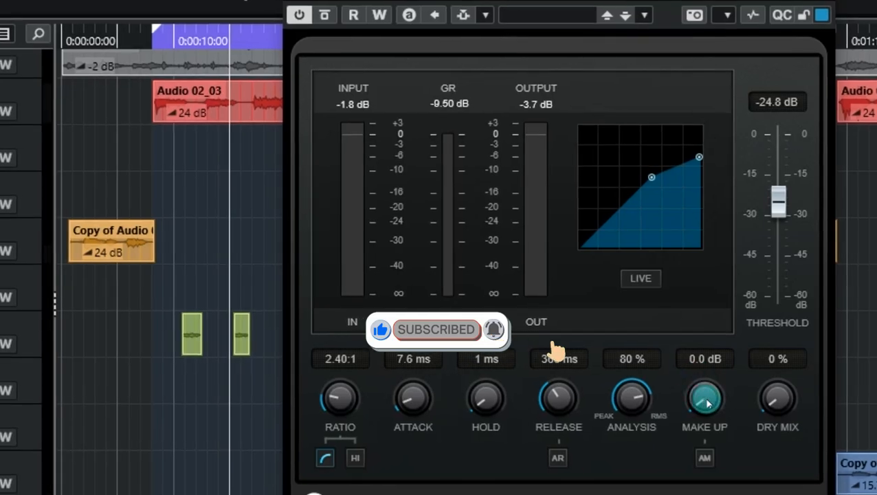
Switch off the compressor's automatic make-up and raise the make-up gain to 11.4 dB during playback
{"action": "key", "text": "space"}
{"action": "left_click_drag", "start_coordinate": [702, 401], "coordinate": [699, 396]}
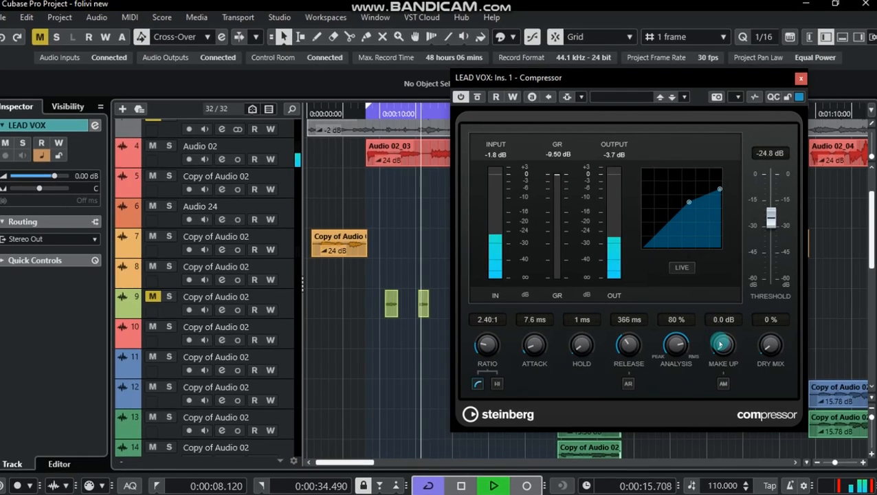
{"action": "left_click_drag", "start_coordinate": [720, 346], "coordinate": [717, 349]}
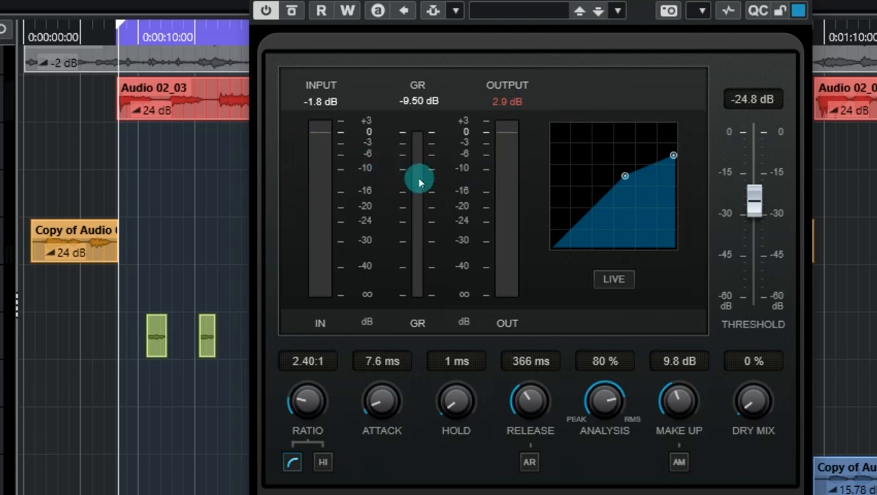
{"action": "key", "text": "space"}
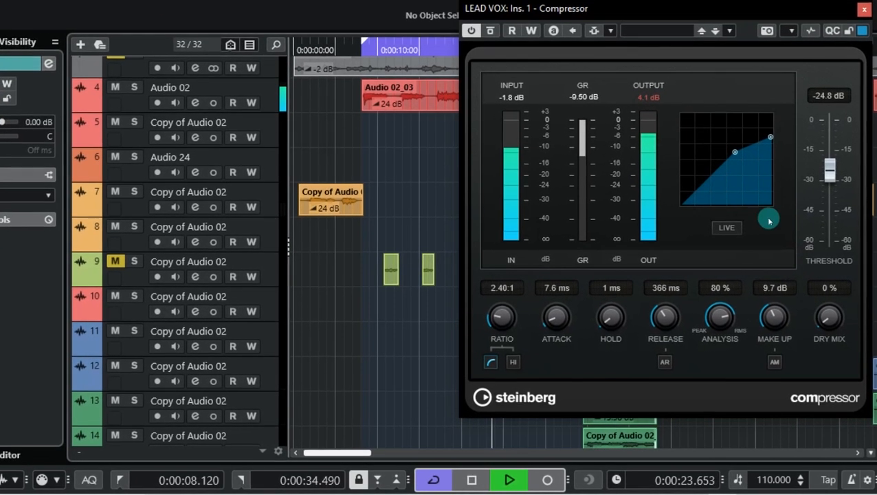
{"action": "left_click_drag", "start_coordinate": [608, 2], "coordinate": [436, 2]}
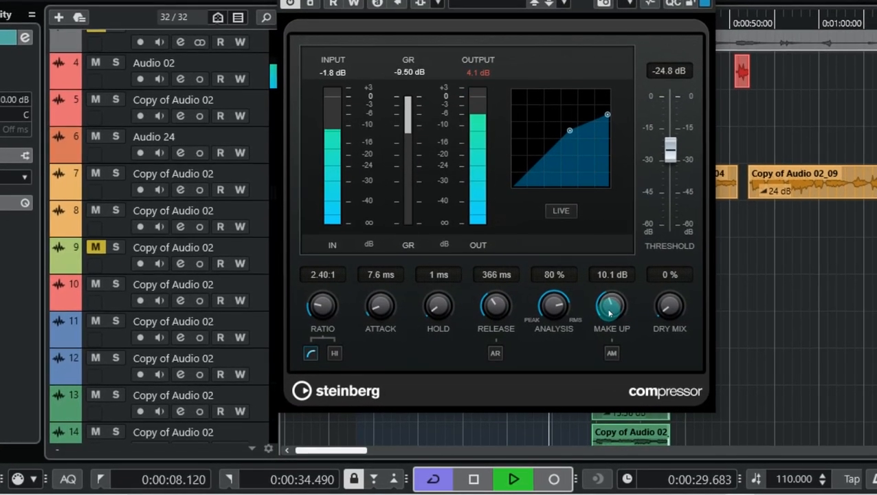
{"action": "scroll", "coordinate": [612, 304], "scroll_direction": "up", "scroll_amount": 3}
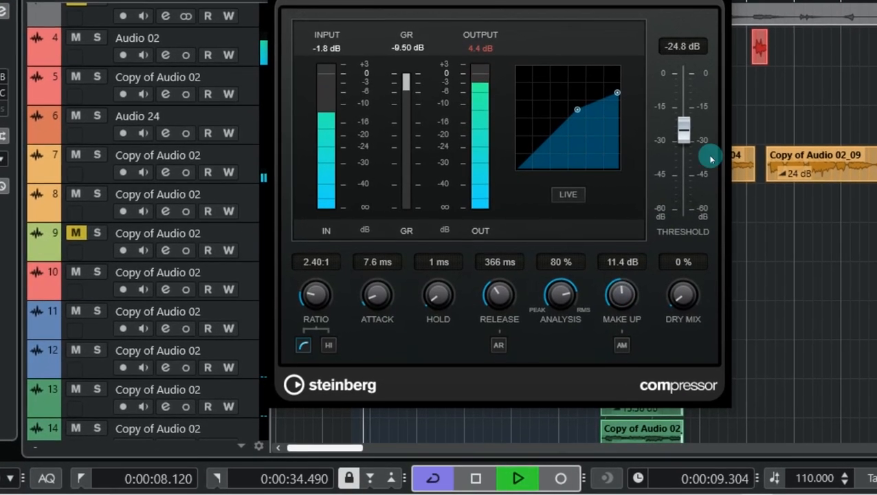
Compare the looped vocal with the LEAD VOX compressor bypassed and active, watching its level meters
{"action": "key", "text": "space"}
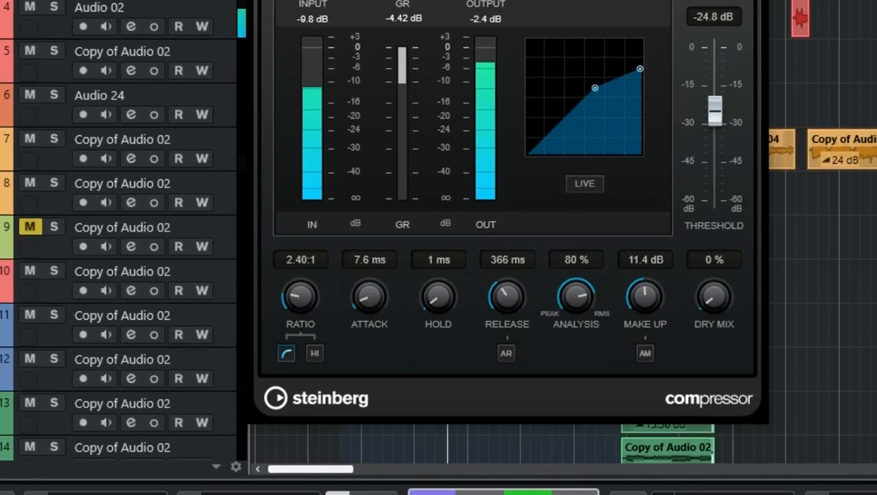
{"action": "left_click_drag", "start_coordinate": [503, 29], "coordinate": [505, 39]}
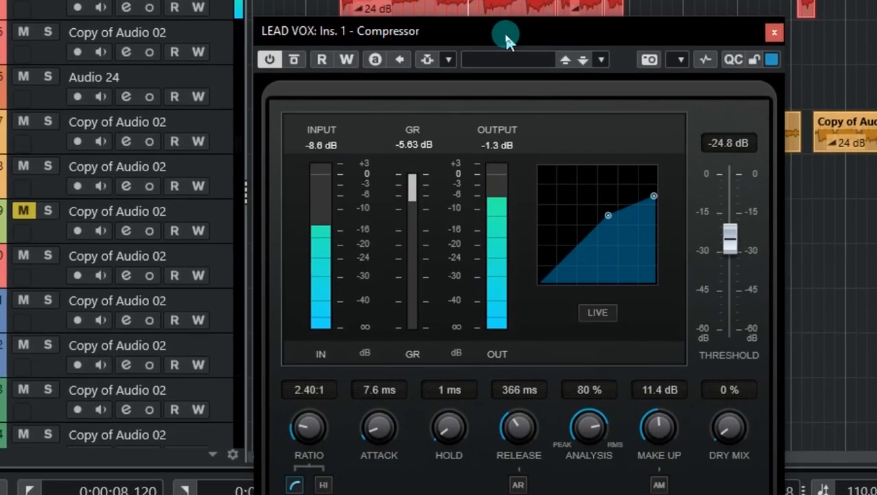
{"action": "scroll", "coordinate": [484, 5], "scroll_direction": "up", "scroll_amount": 2}
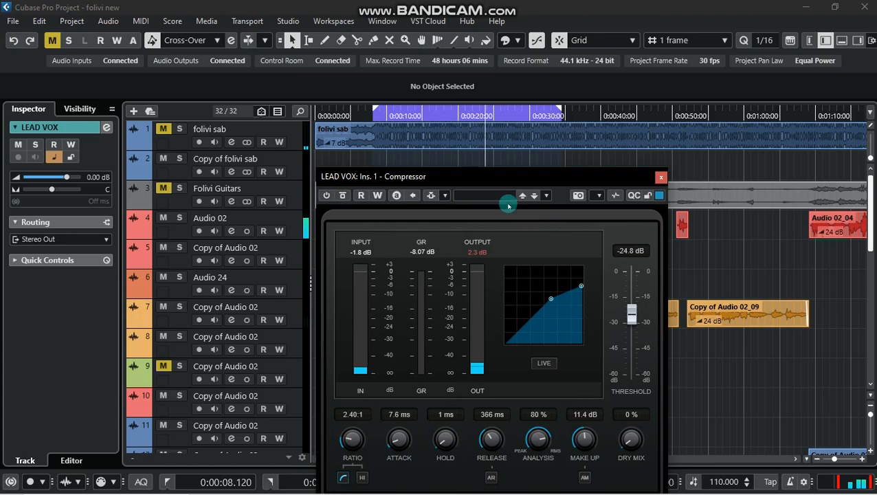
{"action": "left_click_drag", "start_coordinate": [494, 180], "coordinate": [232, 113]}
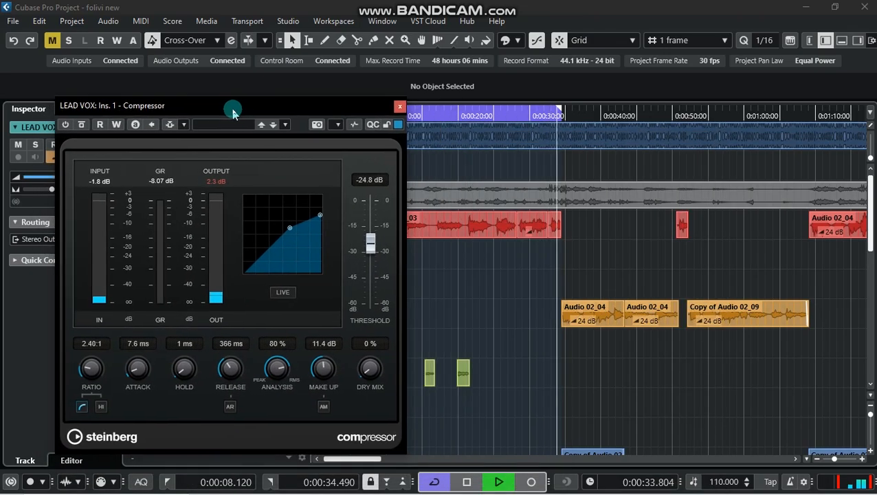
{"action": "key", "text": "space"}
{"action": "key", "text": "space"}
{"action": "left_click_drag", "start_coordinate": [217, 108], "coordinate": [586, 131]}
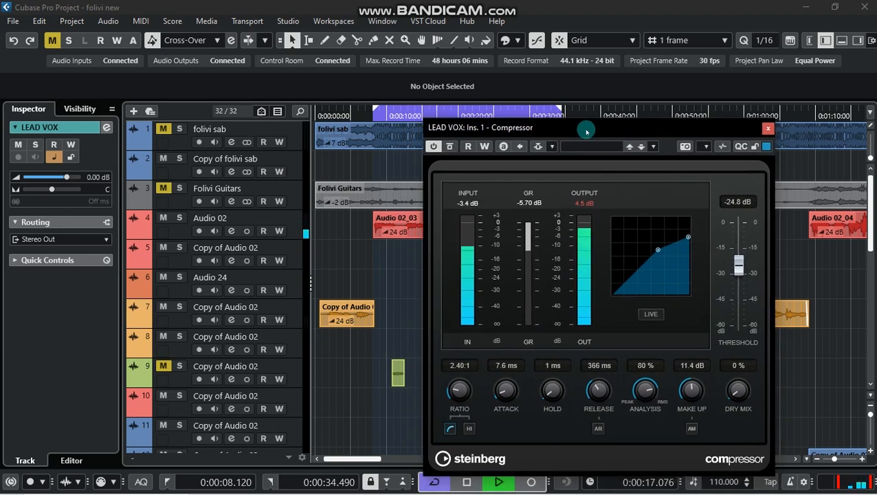
{"action": "left_click_drag", "start_coordinate": [579, 130], "coordinate": [573, 132]}
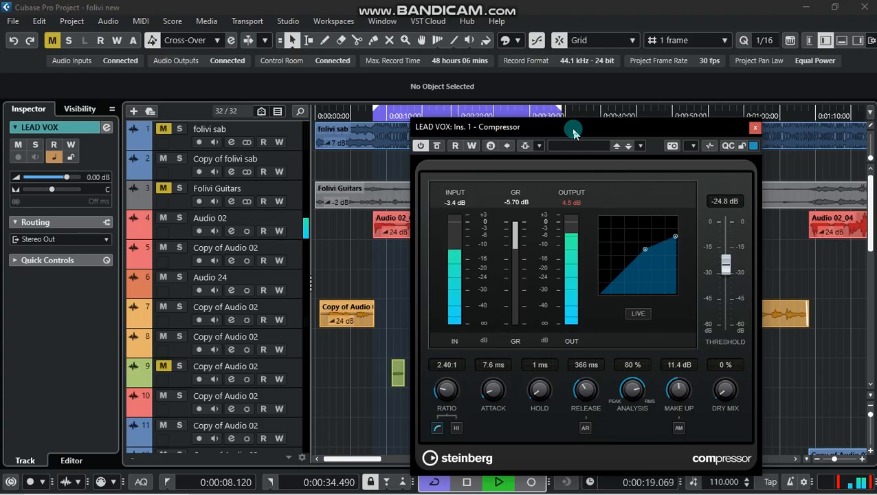
{"action": "key", "text": "space"}
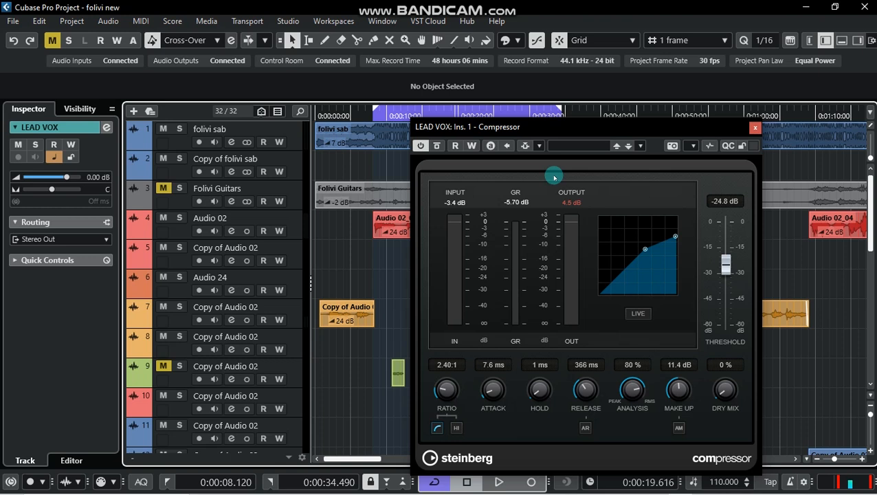
Unmute the folivi sab track and lower the compressor's make-up gain to 10.4 dB while listening to the mix
{"action": "mouse_move", "coordinate": [517, 135]}
{"action": "left_mouse_down"}
{"action": "mouse_move", "coordinate": [475, 137]}
{"action": "mouse_move", "coordinate": [520, 156]}
{"action": "mouse_move", "coordinate": [507, 144]}
{"action": "left_mouse_up"}
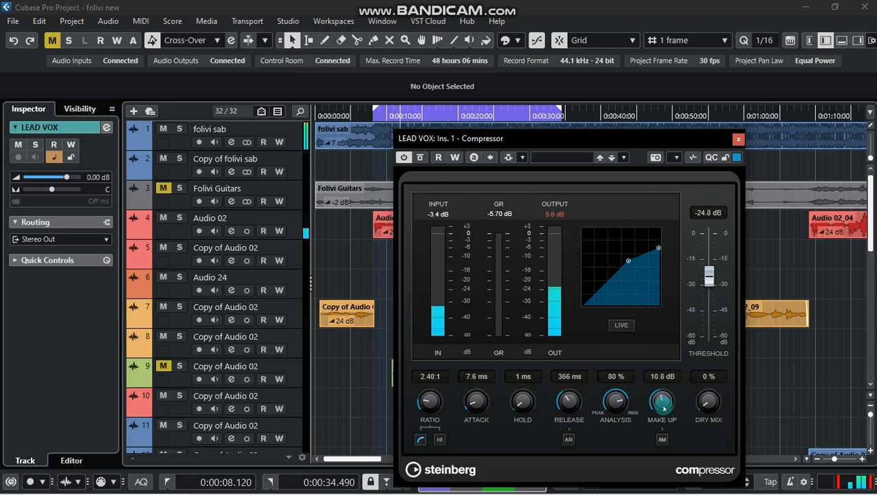
{"action": "scroll", "coordinate": [663, 407], "scroll_direction": "down", "scroll_amount": 3}
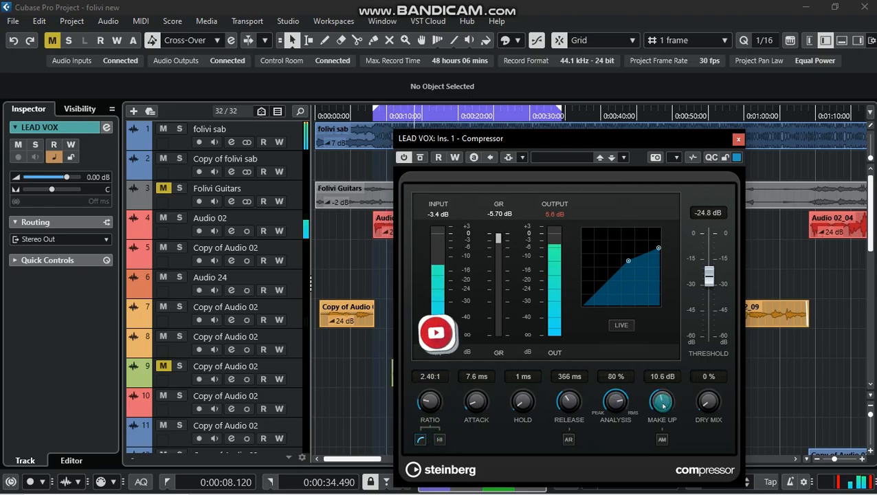
{"action": "left_click_drag", "start_coordinate": [562, 139], "coordinate": [551, 70]}
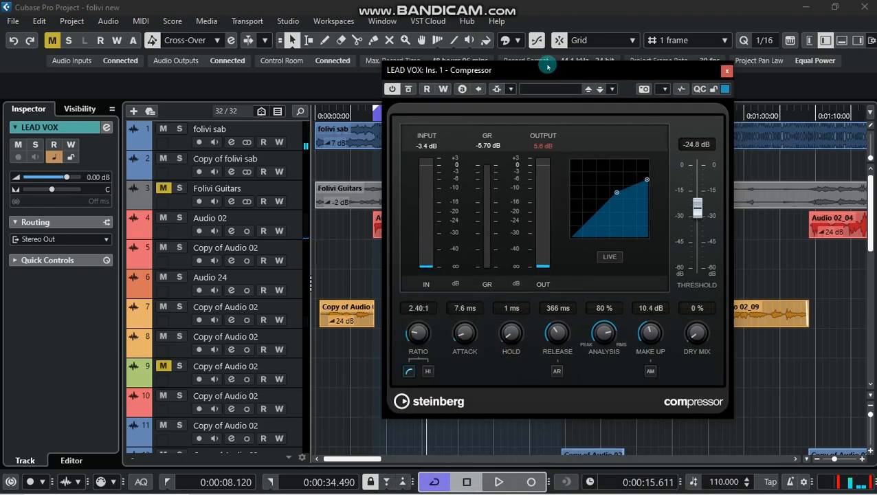
{"action": "key", "text": "space"}
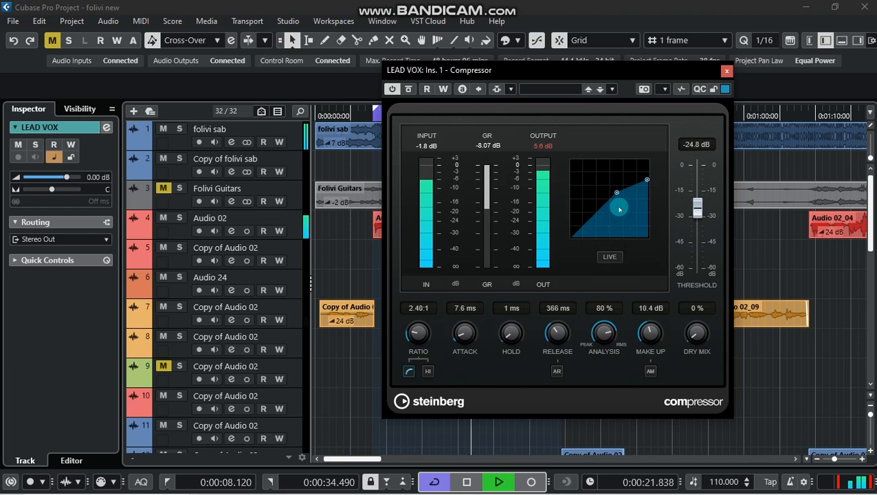
Close the compressor window, select the folivi sab clip on the first track and stop playback
{"action": "left_click_drag", "start_coordinate": [665, 71], "coordinate": [588, 90]}
{"action": "left_click", "coordinate": [649, 89]}
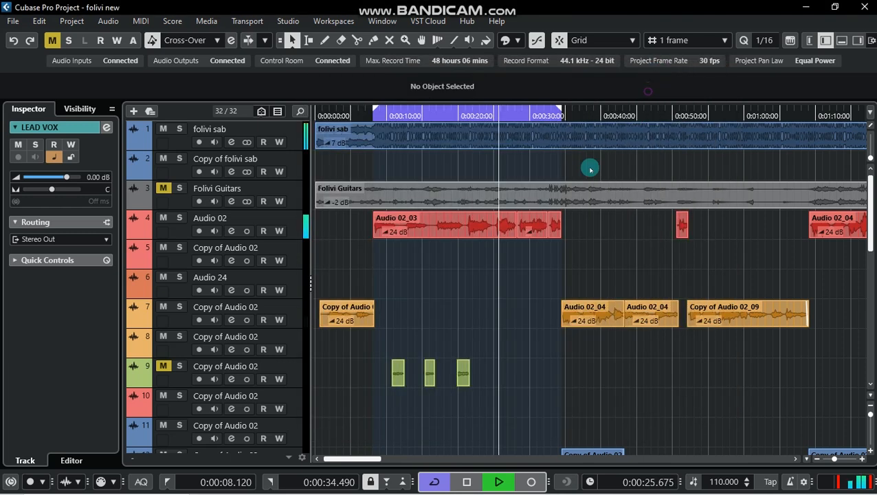
{"action": "left_click", "coordinate": [528, 143]}
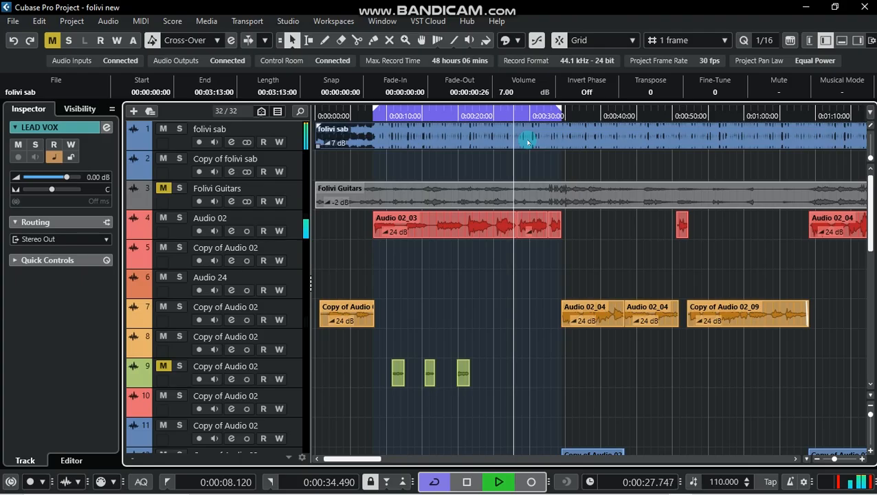
{"action": "scroll", "coordinate": [522, 245], "scroll_direction": "down", "scroll_amount": 2}
{"action": "scroll", "coordinate": [520, 244], "scroll_direction": "up", "scroll_amount": 2}
{"action": "key", "text": "space"}
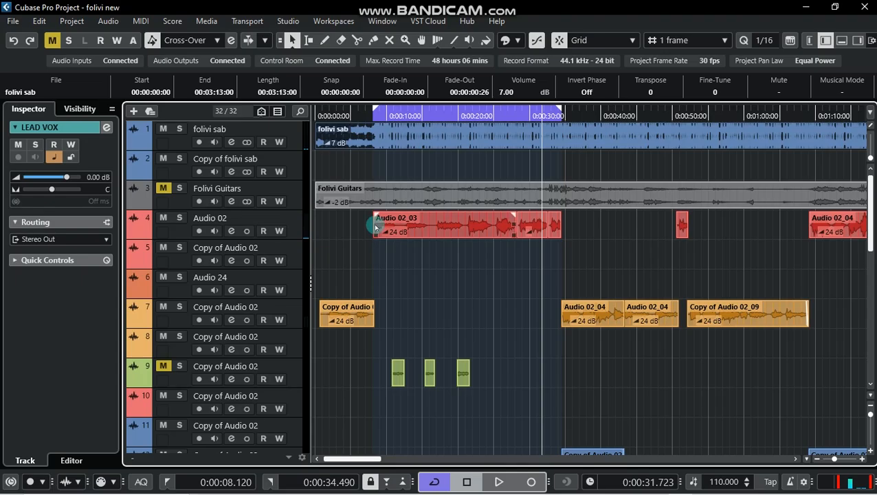
Load Auto-Key 2 into the first insert slot of the folivi sab track and close its channel settings
{"action": "left_click", "coordinate": [293, 140]}
{"action": "left_click", "coordinate": [106, 127]}
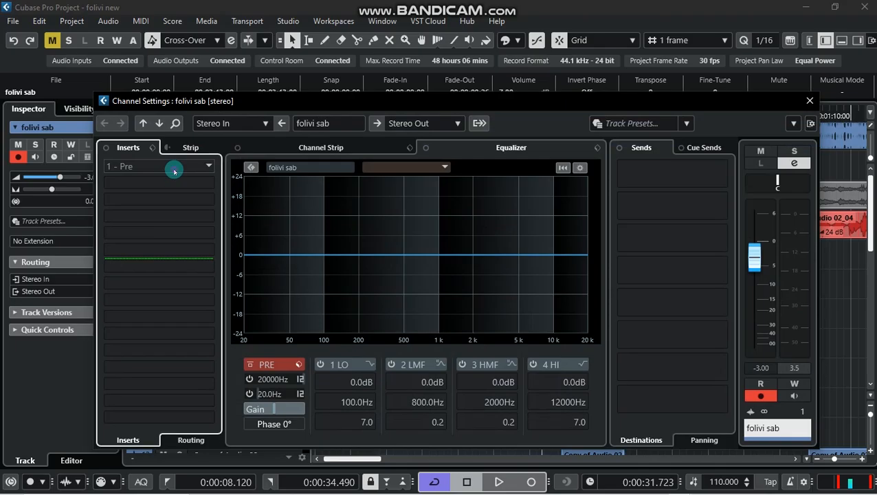
{"action": "left_click", "coordinate": [174, 166]}
{"action": "type", "text": "AUTO"}
{"action": "left_click", "coordinate": [166, 317]}
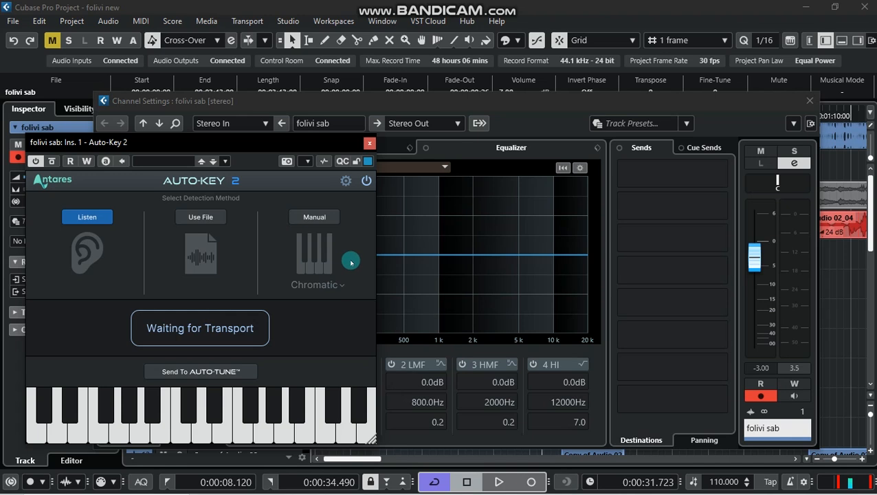
{"action": "left_click", "coordinate": [809, 101]}
Play the folivi sab track through Auto-Key 2 in Listen mode to detect the song's key, and close the plug-in window
{"action": "left_click_drag", "start_coordinate": [215, 147], "coordinate": [475, 146]}
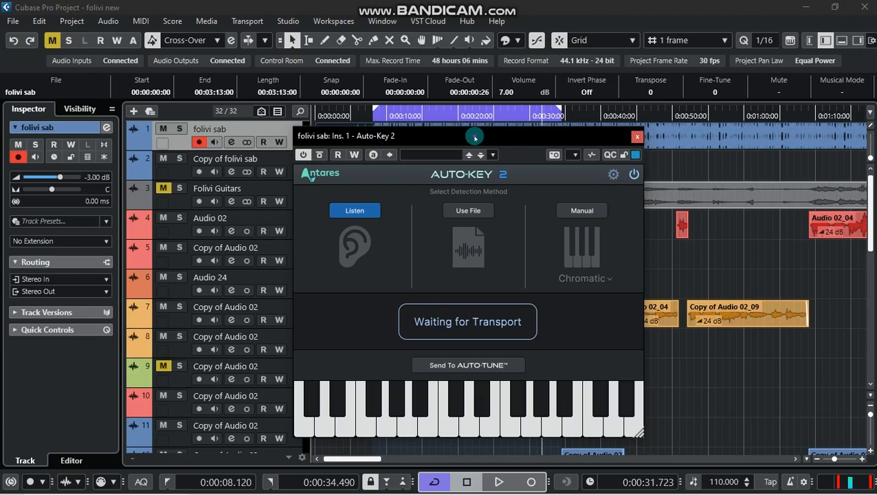
{"action": "left_click_drag", "start_coordinate": [474, 138], "coordinate": [455, 135]}
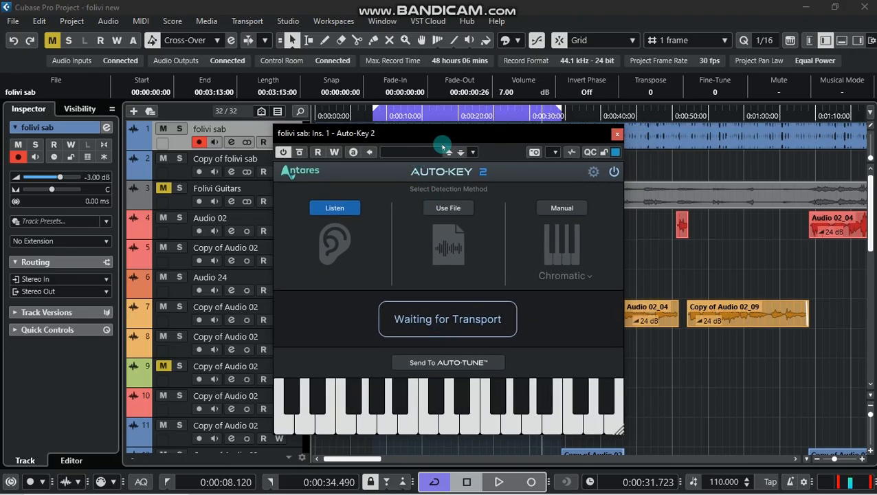
{"action": "left_click_drag", "start_coordinate": [451, 138], "coordinate": [425, 124]}
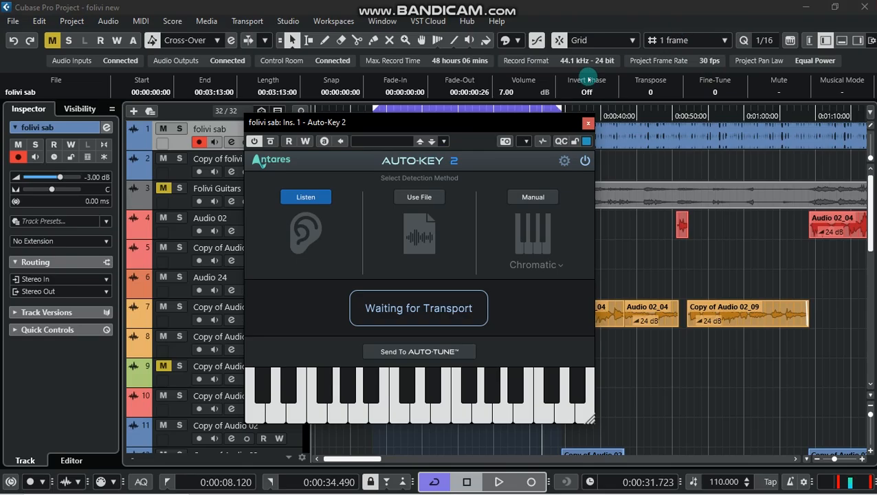
{"action": "mouse_move", "coordinate": [455, 125]}
{"action": "left_mouse_down"}
{"action": "mouse_move", "coordinate": [476, 129]}
{"action": "mouse_move", "coordinate": [459, 132]}
{"action": "left_mouse_up"}
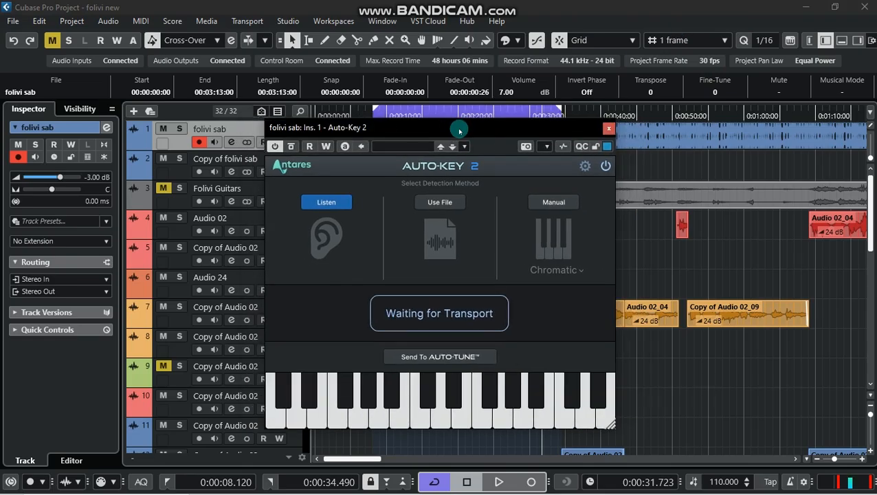
{"action": "key", "text": "space"}
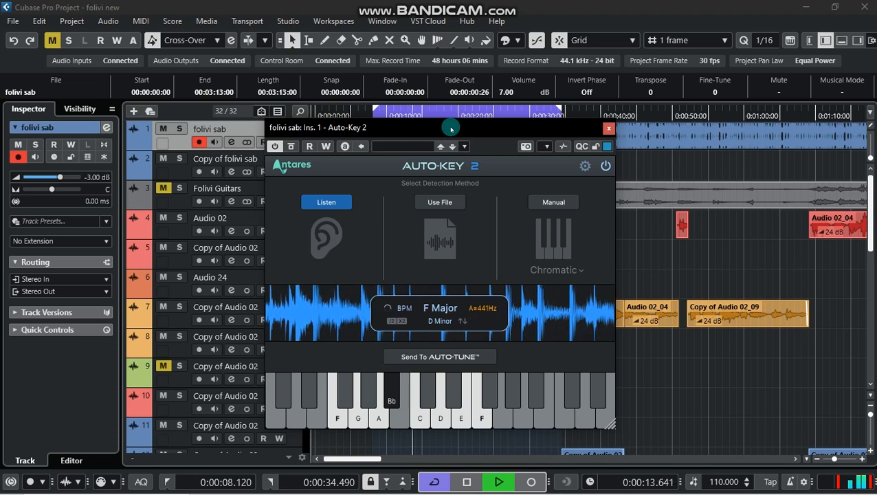
{"action": "key", "text": "space"}
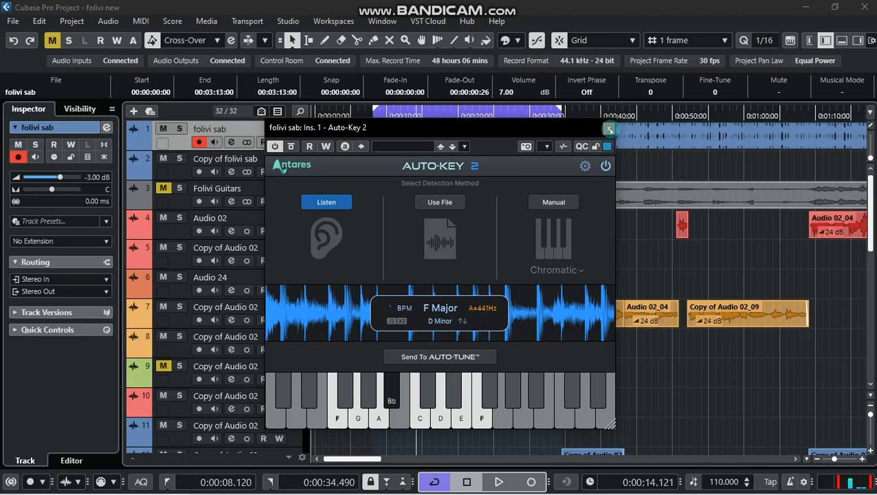
{"action": "left_click", "coordinate": [609, 129]}
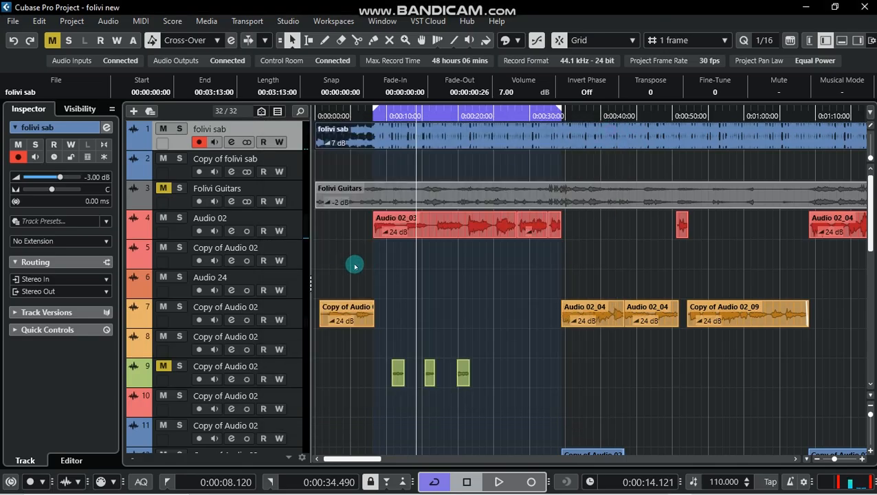
Load Auto-Tune Artist into the first insert slot of the Audio 02 vocal track and close the channel settings
{"action": "right_click", "coordinate": [286, 220]}
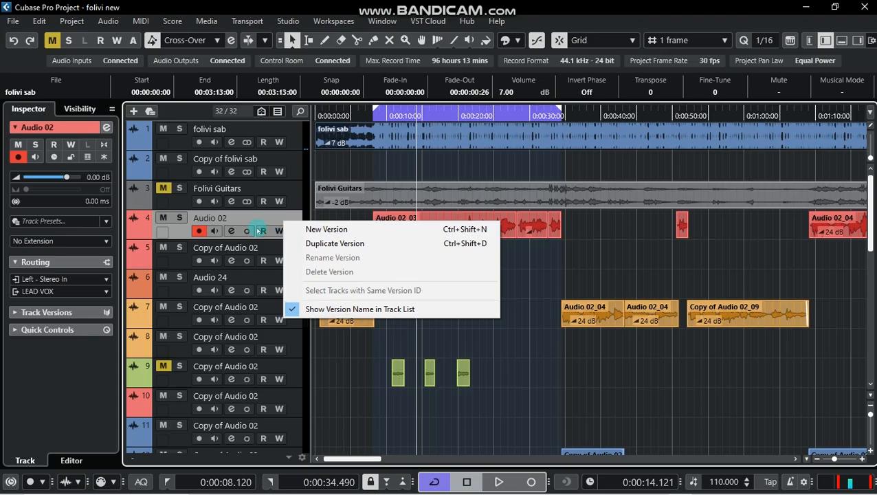
{"action": "left_click", "coordinate": [107, 130]}
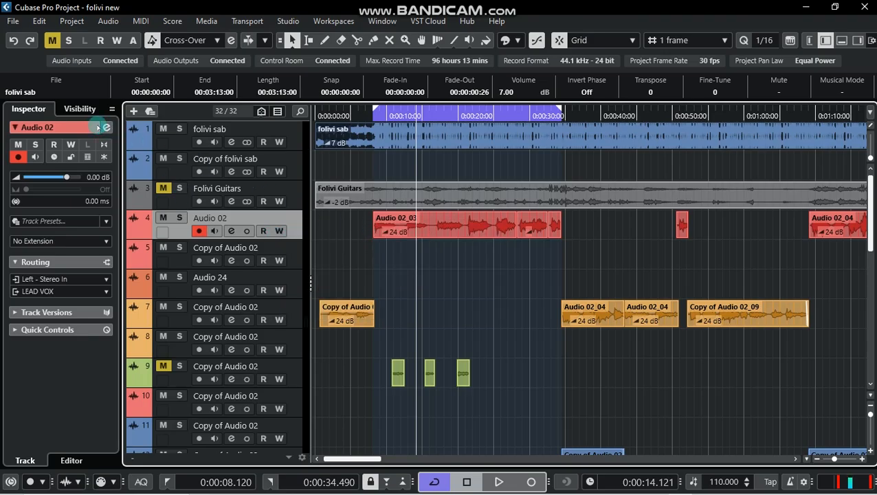
{"action": "left_click", "coordinate": [106, 129]}
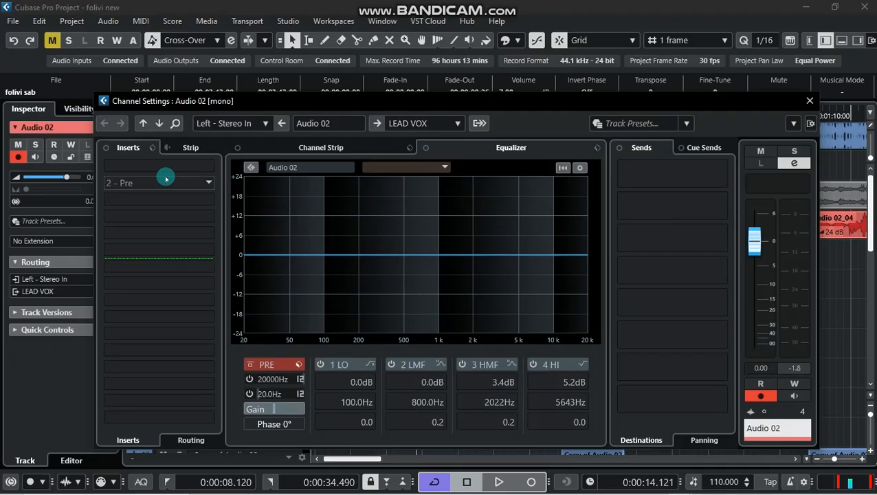
{"action": "left_click", "coordinate": [168, 170]}
{"action": "left_click", "coordinate": [169, 180]}
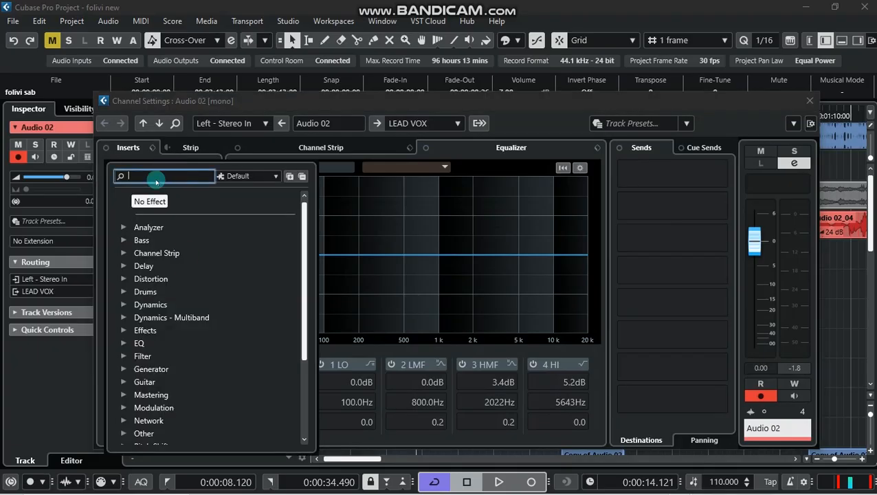
{"action": "type", "text": "AUTO"}
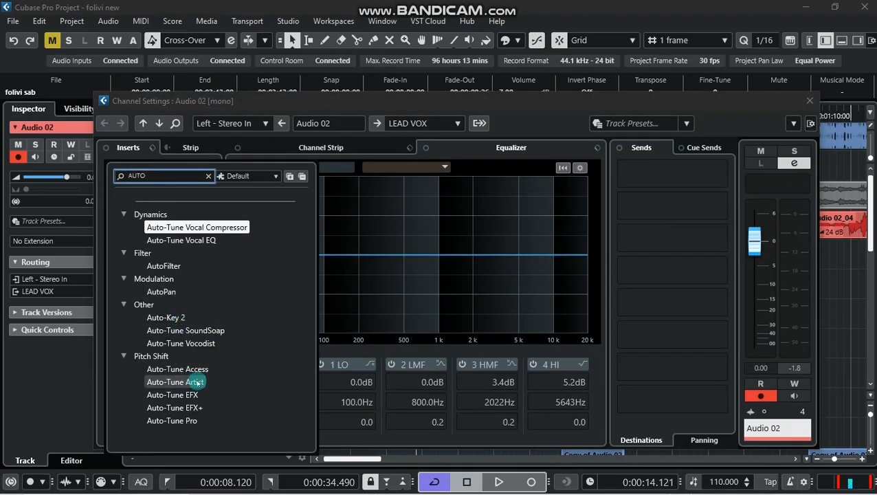
{"action": "left_click", "coordinate": [192, 386]}
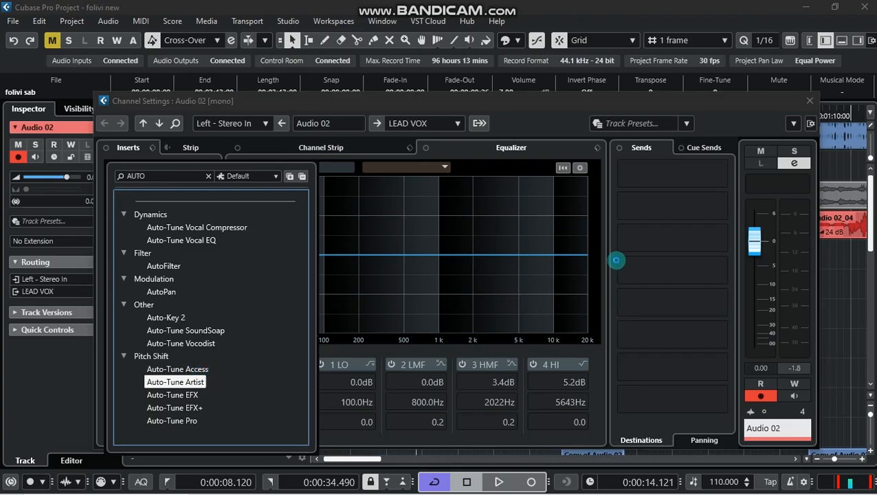
{"action": "key", "text": "Return"}
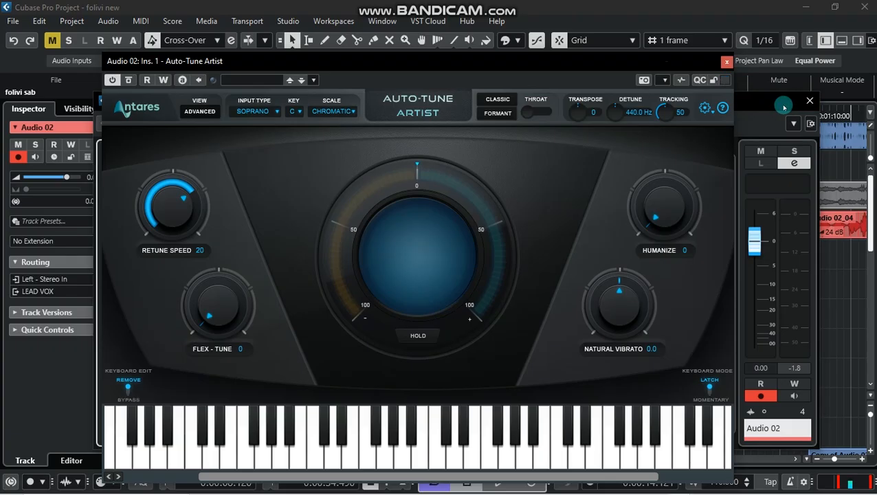
{"action": "left_click", "coordinate": [809, 102]}
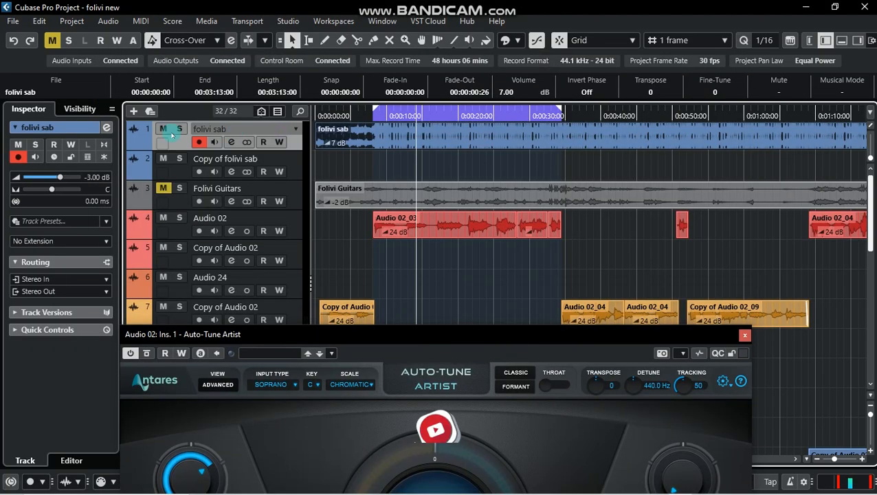
Reopen Auto-Key 2 on the folivi sab track to check the detected key, and close the channel settings
{"action": "left_click", "coordinate": [107, 127]}
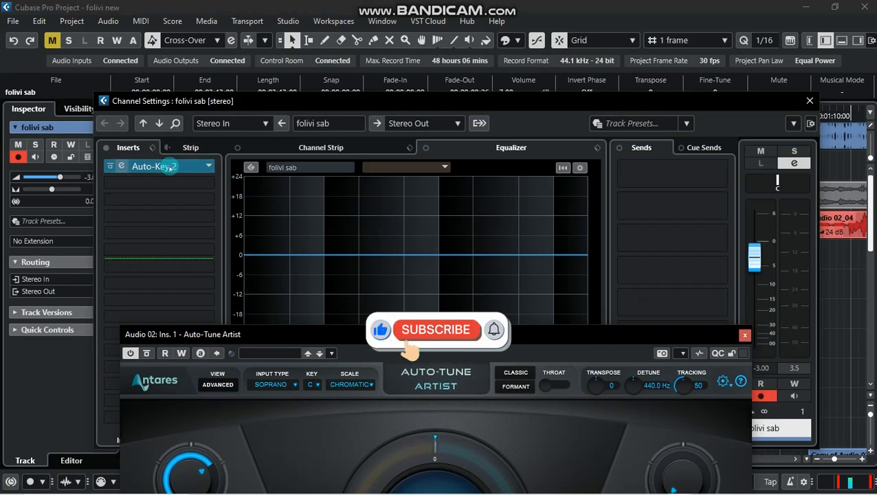
{"action": "left_click", "coordinate": [167, 166]}
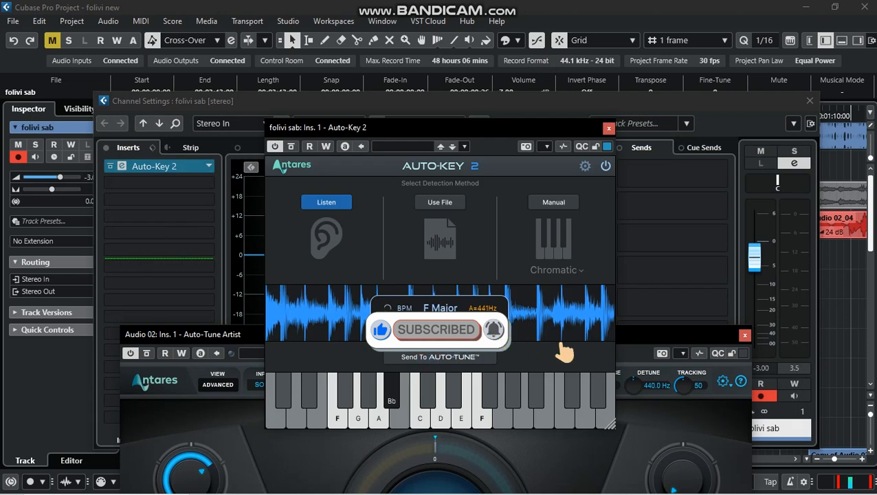
{"action": "left_click", "coordinate": [808, 103]}
Set Auto-Tune Artist's scale to Minor and its key to D
{"action": "left_click_drag", "start_coordinate": [651, 337], "coordinate": [656, 110]}
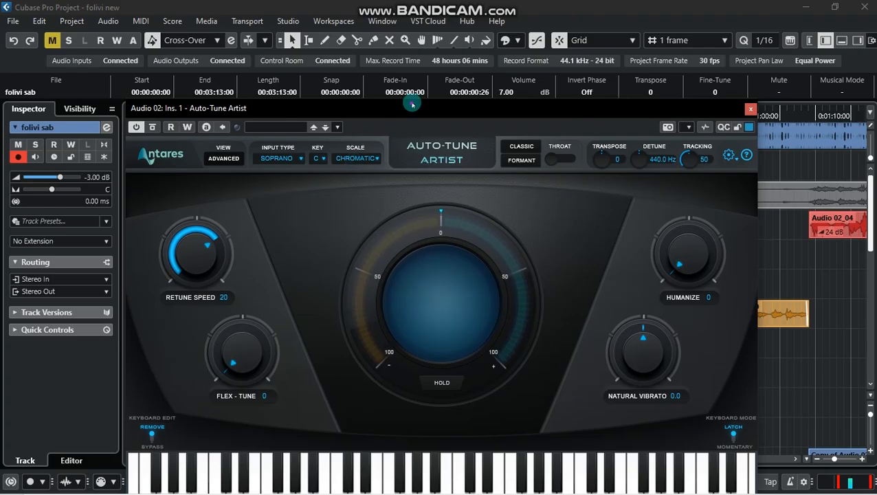
{"action": "left_click_drag", "start_coordinate": [411, 104], "coordinate": [417, 88]}
{"action": "left_click", "coordinate": [362, 143]}
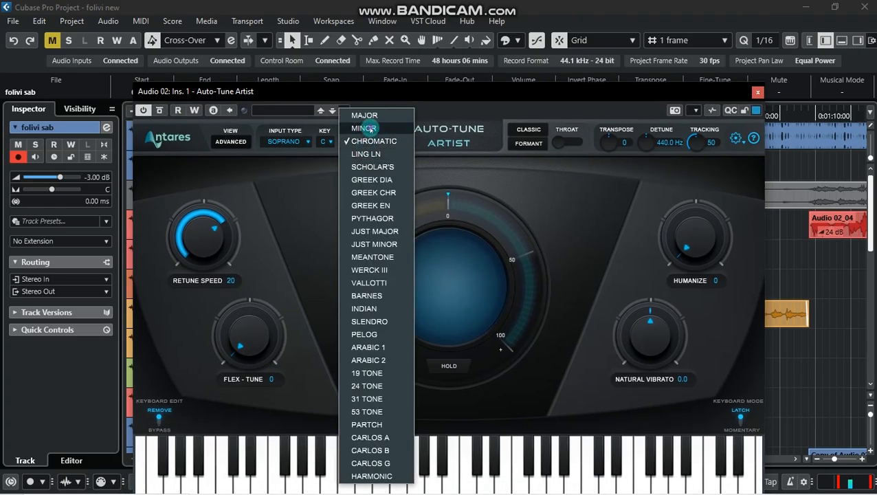
{"action": "left_click", "coordinate": [363, 129]}
{"action": "left_click", "coordinate": [326, 142]}
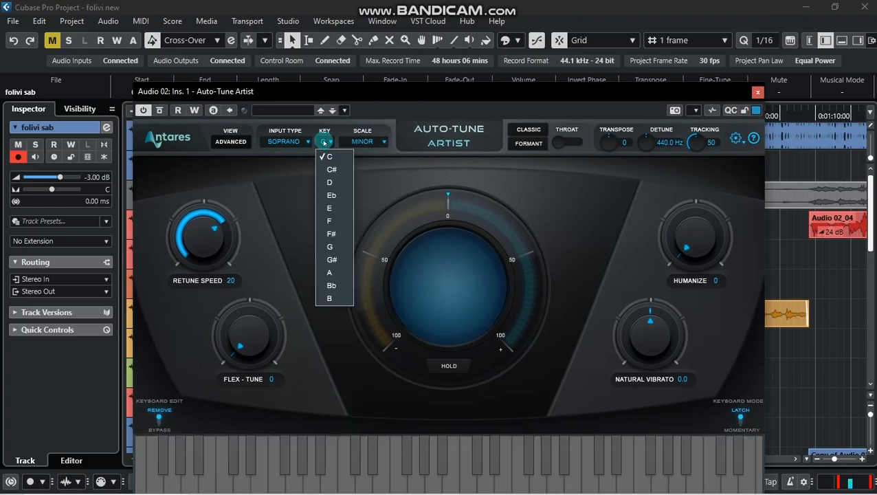
{"action": "left_click", "coordinate": [333, 181]}
{"action": "mouse_move", "coordinate": [483, 102]}
{"action": "left_mouse_down"}
{"action": "mouse_move", "coordinate": [519, 53]}
{"action": "mouse_move", "coordinate": [485, 74]}
{"action": "mouse_move", "coordinate": [411, 258]}
{"action": "mouse_move", "coordinate": [447, 223]}
{"action": "mouse_move", "coordinate": [446, 209]}
{"action": "mouse_move", "coordinate": [461, 354]}
{"action": "mouse_move", "coordinate": [478, 103]}
{"action": "mouse_move", "coordinate": [476, 258]}
{"action": "mouse_move", "coordinate": [481, 88]}
{"action": "left_mouse_up"}
{"action": "left_click_drag", "start_coordinate": [502, 51], "coordinate": [497, 65]}
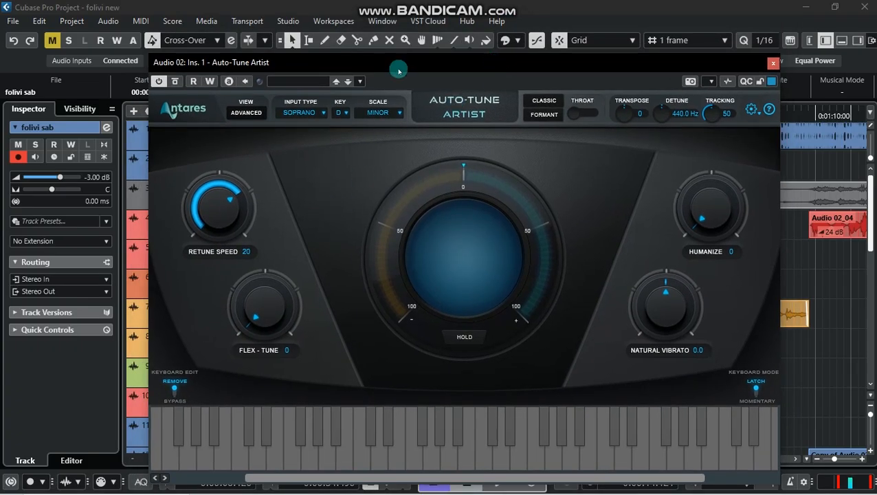
{"action": "left_click_drag", "start_coordinate": [396, 62], "coordinate": [391, 63]}
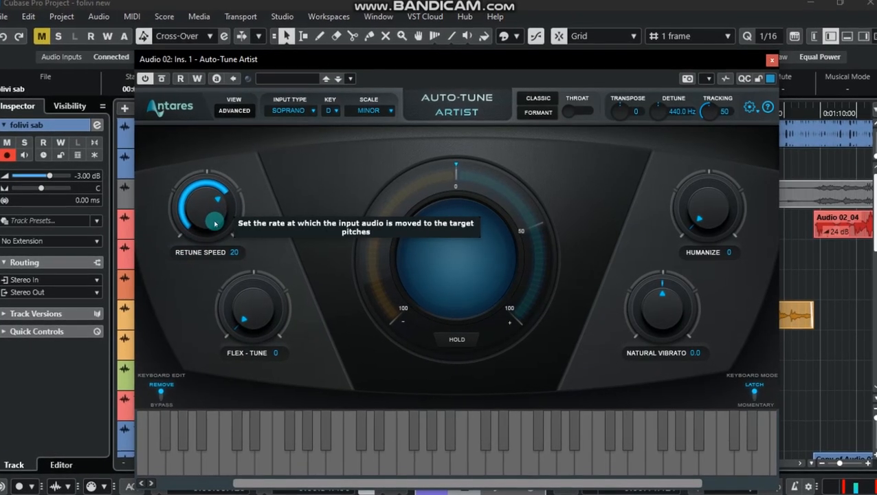
Play the vocal through Auto-Tune Artist and set its Retune Speed to 0
{"action": "mouse_move", "coordinate": [213, 223]}
{"action": "left_mouse_down"}
{"action": "mouse_move", "coordinate": [204, 180]}
{"action": "mouse_move", "coordinate": [202, 222]}
{"action": "left_mouse_up"}
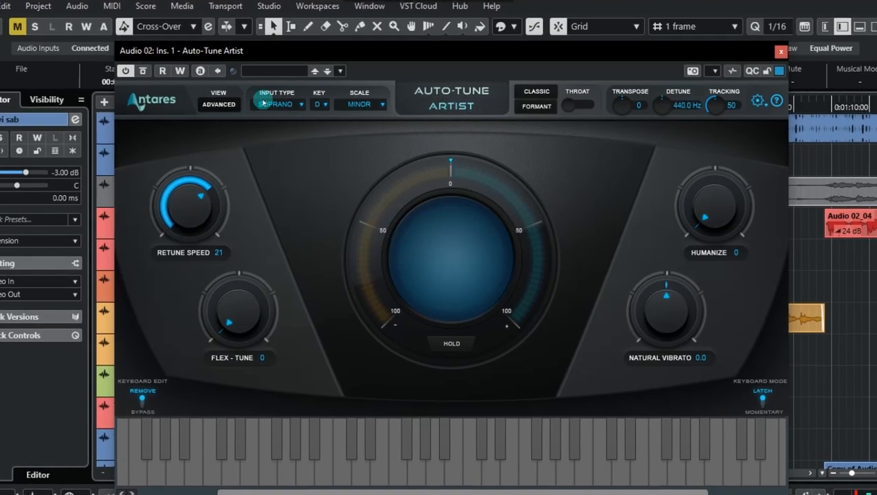
{"action": "left_click_drag", "start_coordinate": [303, 53], "coordinate": [321, 118]}
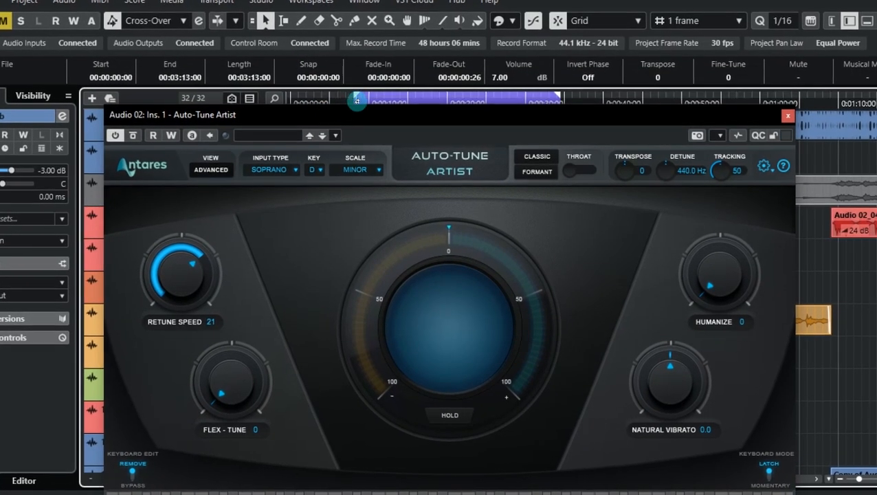
{"action": "left_click_drag", "start_coordinate": [344, 117], "coordinate": [335, 30]}
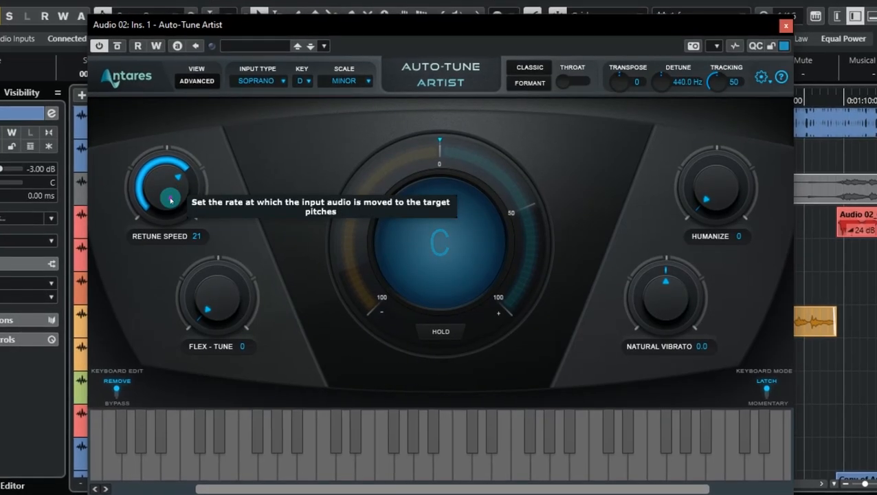
{"action": "left_click_drag", "start_coordinate": [171, 200], "coordinate": [169, 190]}
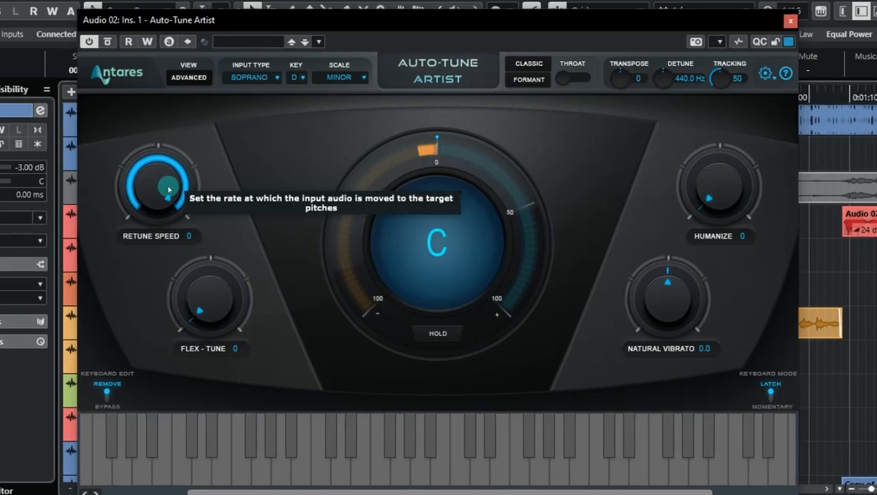
{"action": "mouse_move", "coordinate": [369, 20]}
{"action": "left_mouse_down"}
{"action": "mouse_move", "coordinate": [386, 23]}
{"action": "mouse_move", "coordinate": [378, 50]}
{"action": "mouse_move", "coordinate": [398, 77]}
{"action": "mouse_move", "coordinate": [386, 16]}
{"action": "mouse_move", "coordinate": [384, 23]}
{"action": "left_mouse_up"}
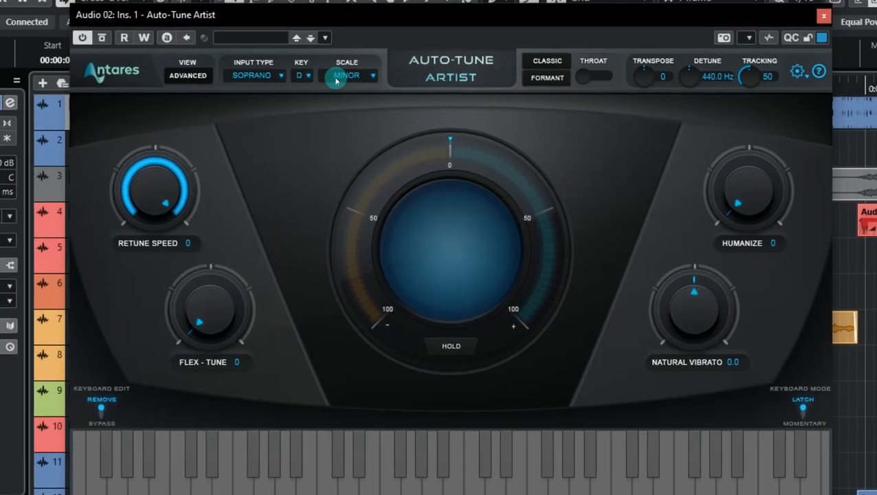
Change Auto-Tune Artist's scale to Major and its key to F, and listen to the vocal
{"action": "left_click", "coordinate": [335, 77]}
{"action": "left_click", "coordinate": [340, 88]}
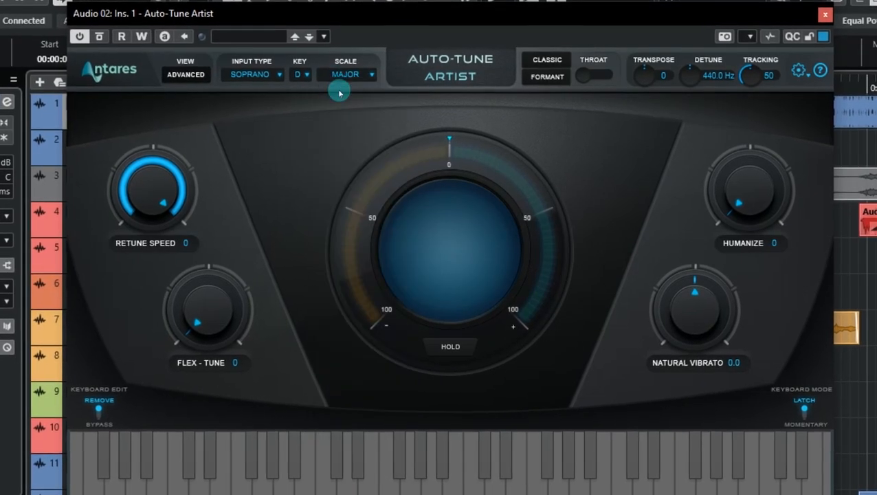
{"action": "left_click", "coordinate": [294, 74]}
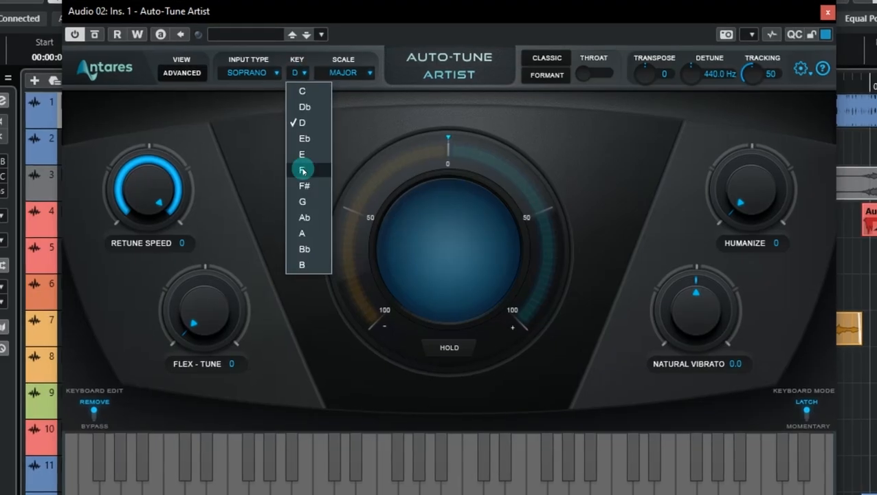
{"action": "left_click", "coordinate": [302, 171]}
{"action": "left_click_drag", "start_coordinate": [352, 13], "coordinate": [355, 33]}
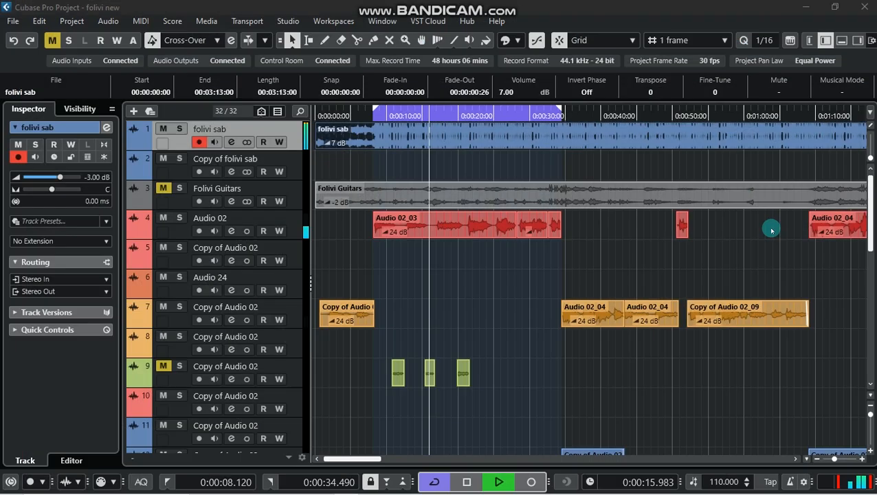
{"action": "left_click", "coordinate": [456, 177]}
{"action": "left_click_drag", "start_coordinate": [458, 42], "coordinate": [459, 63]}
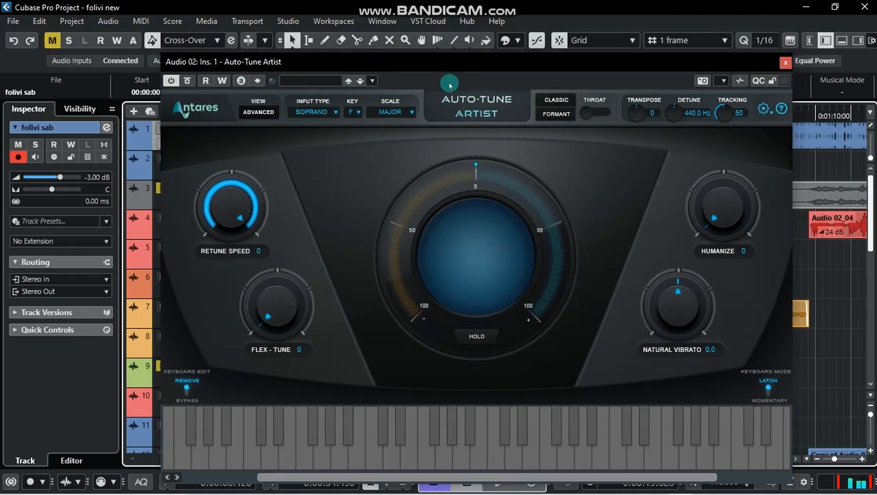
Switch Auto-Tune Artist back to a Minor scale in the key of D and play the vocal to compare
{"action": "left_click", "coordinate": [384, 113]}
{"action": "left_click", "coordinate": [388, 137]}
{"action": "left_click", "coordinate": [354, 112]}
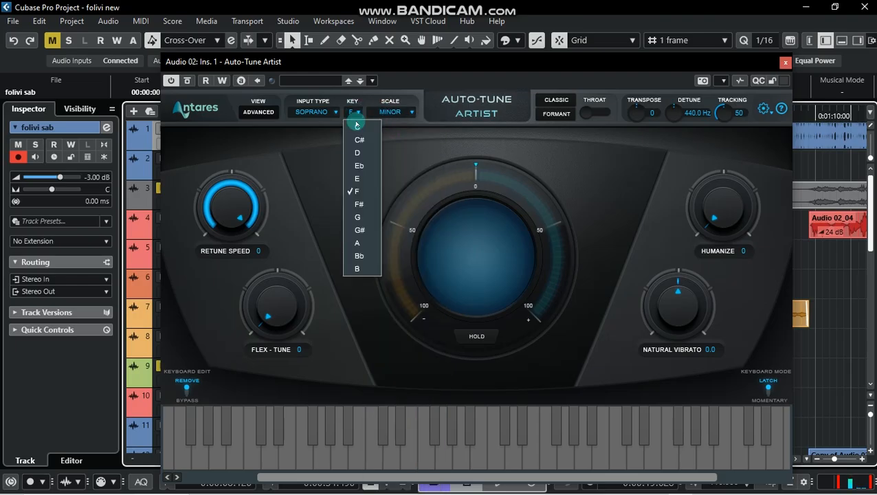
{"action": "left_click", "coordinate": [357, 153]}
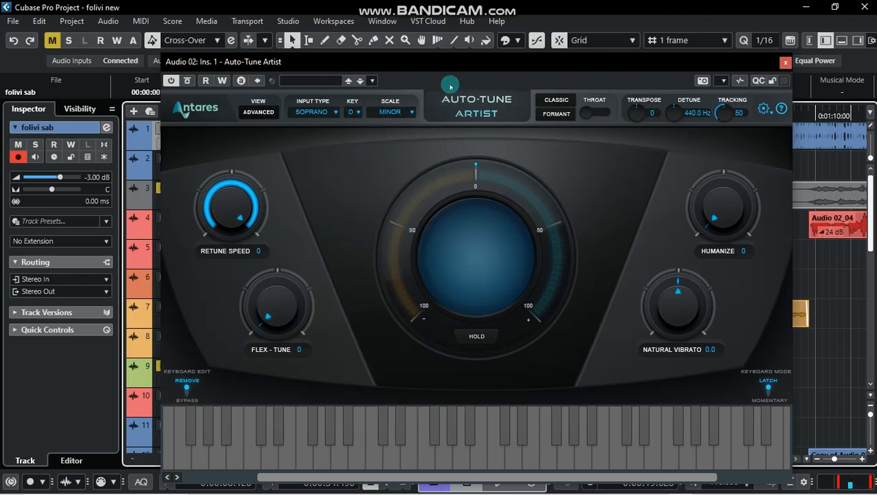
{"action": "left_click_drag", "start_coordinate": [427, 61], "coordinate": [437, 62]}
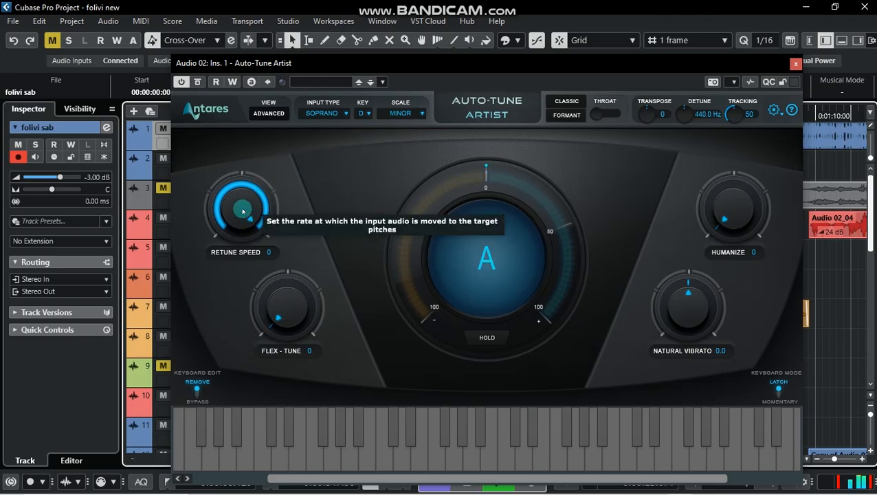
{"action": "left_click_drag", "start_coordinate": [492, 66], "coordinate": [473, 43]}
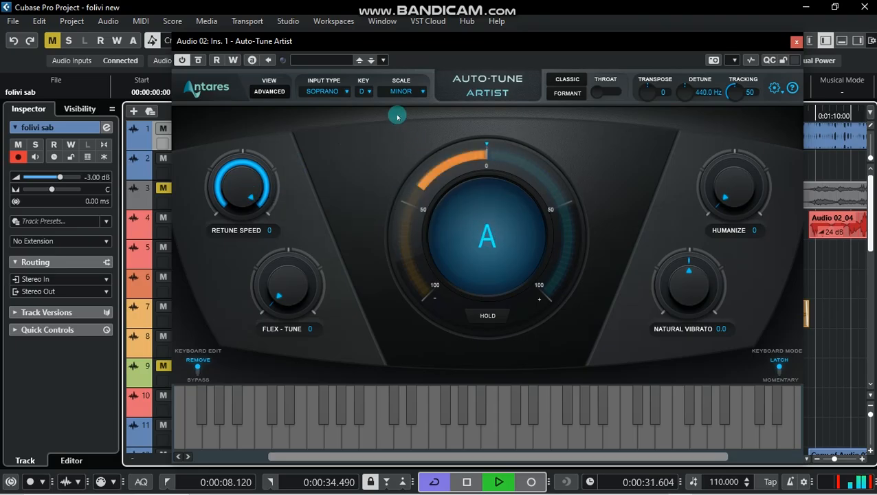
Set Auto-Tune Artist's scale to Major and its key to F during playback, and stop the playback
{"action": "left_click", "coordinate": [402, 90]}
{"action": "left_click", "coordinate": [404, 107]}
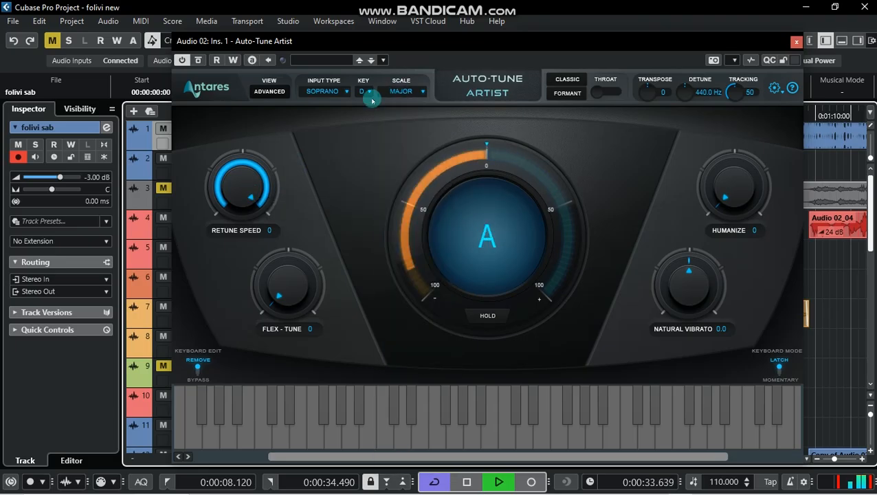
{"action": "left_click", "coordinate": [364, 91]}
{"action": "left_click", "coordinate": [370, 170]}
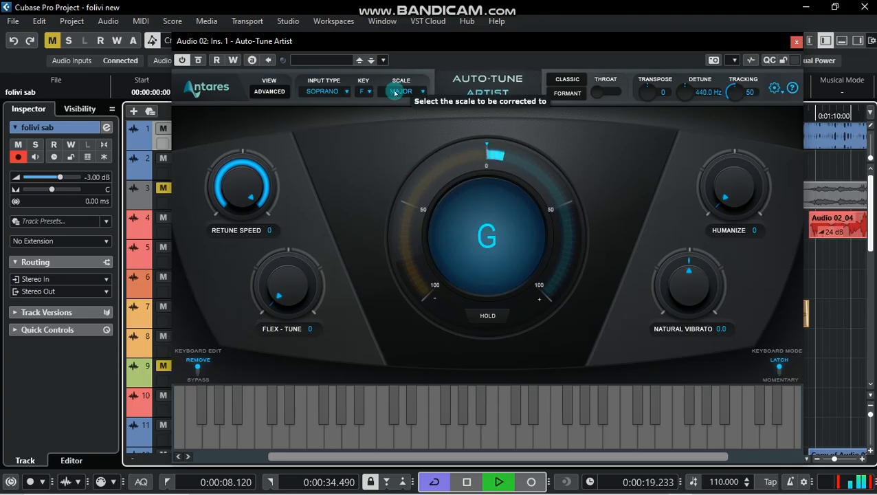
{"action": "key", "text": "space"}
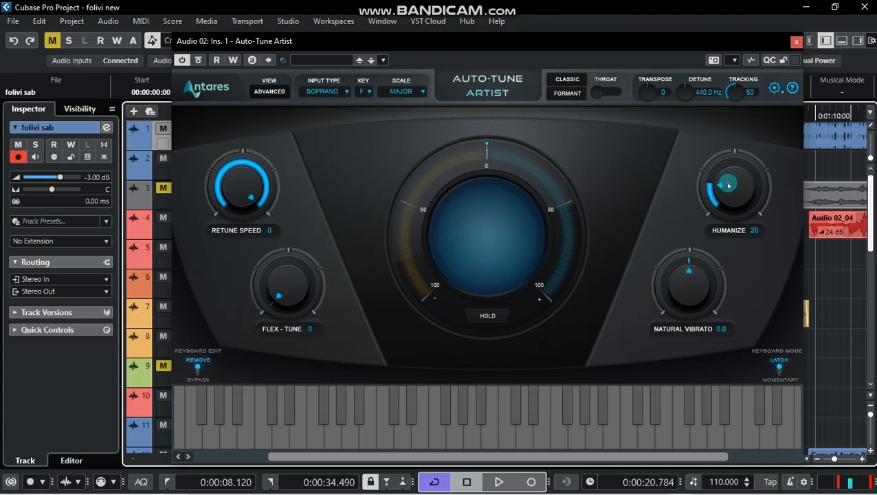
Raise Auto-Tune Artist's Humanize amount to 100 while playing the vocal
{"action": "left_click_drag", "start_coordinate": [568, 39], "coordinate": [563, 46]}
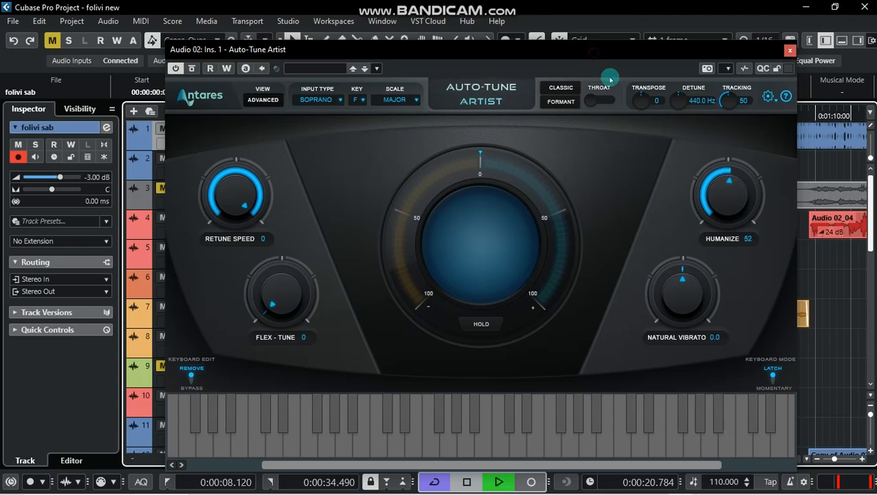
{"action": "left_click_drag", "start_coordinate": [734, 207], "coordinate": [731, 114]}
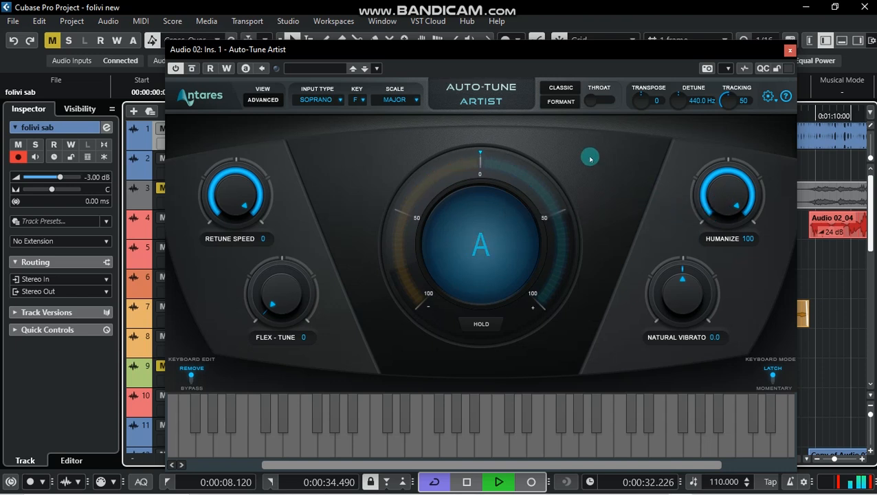
{"action": "left_click_drag", "start_coordinate": [512, 54], "coordinate": [512, 39]}
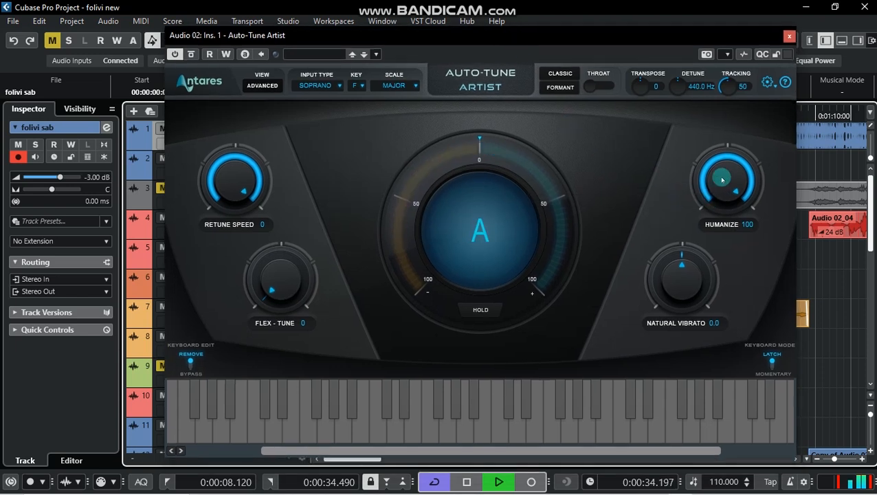
{"action": "left_click_drag", "start_coordinate": [722, 184], "coordinate": [732, 128]}
{"action": "left_click", "coordinate": [365, 88]}
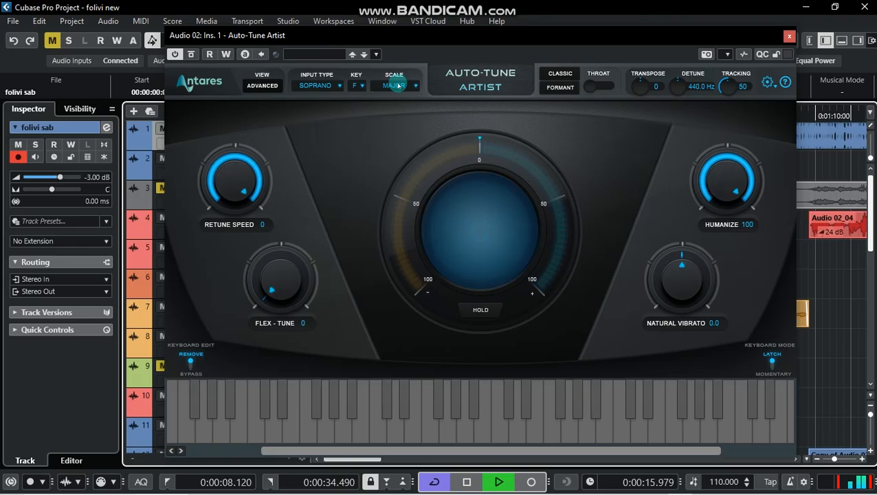
Set Auto-Tune Artist's scale to Minor and its key to D while the vocal plays
{"action": "left_click", "coordinate": [397, 85]}
{"action": "left_click", "coordinate": [397, 110]}
{"action": "left_click", "coordinate": [357, 86]}
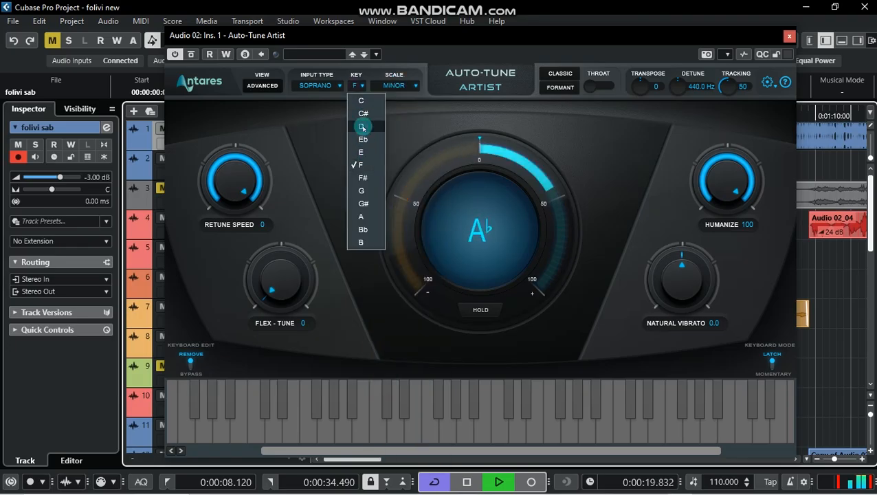
{"action": "left_click", "coordinate": [362, 127]}
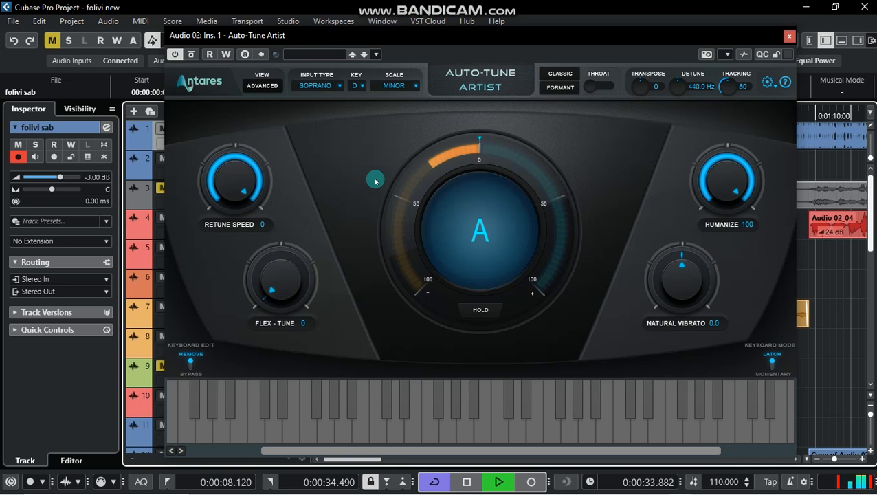
Switch Auto-Tune Artist to a Major scale in the key of F to compare it during playback
{"action": "left_click", "coordinate": [394, 85]}
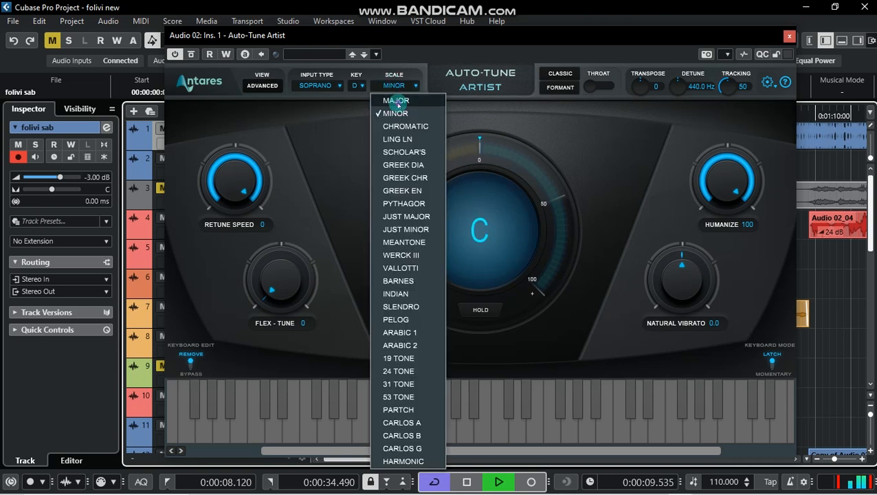
{"action": "left_click", "coordinate": [395, 101]}
{"action": "left_click", "coordinate": [357, 86]}
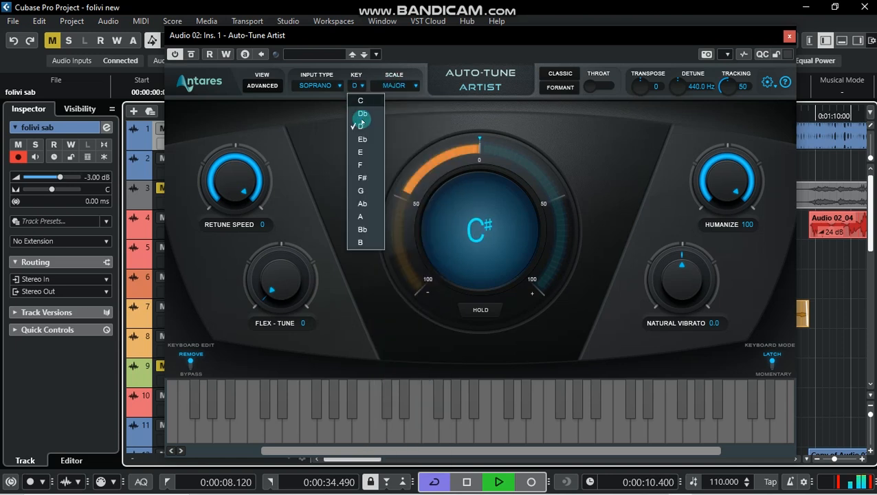
{"action": "left_click", "coordinate": [360, 165]}
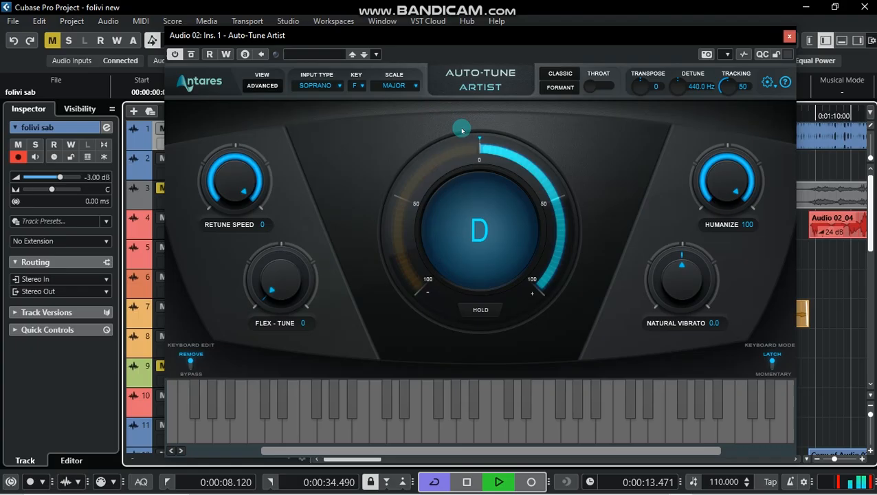
Return Auto-Tune Artist to a Minor scale in the key of D, listen to the vocal, and stop the playback
{"action": "left_click", "coordinate": [393, 86]}
{"action": "left_click", "coordinate": [395, 115]}
{"action": "left_click", "coordinate": [358, 86]}
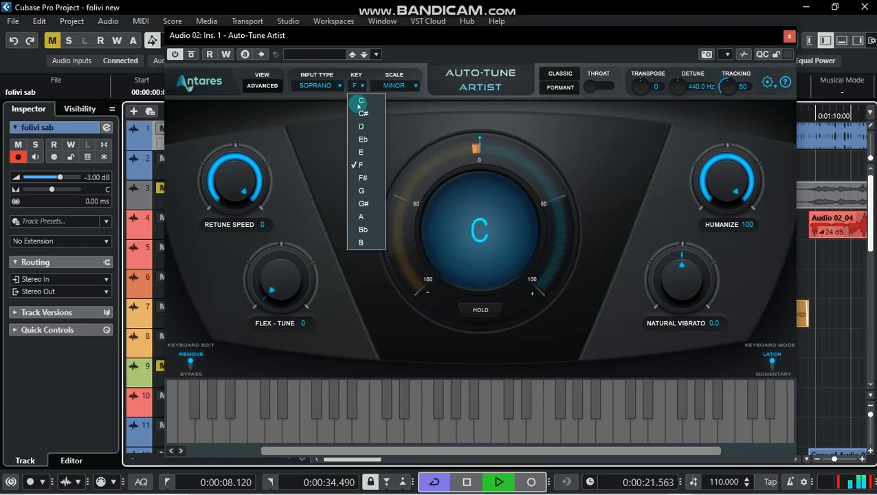
{"action": "left_click", "coordinate": [361, 128]}
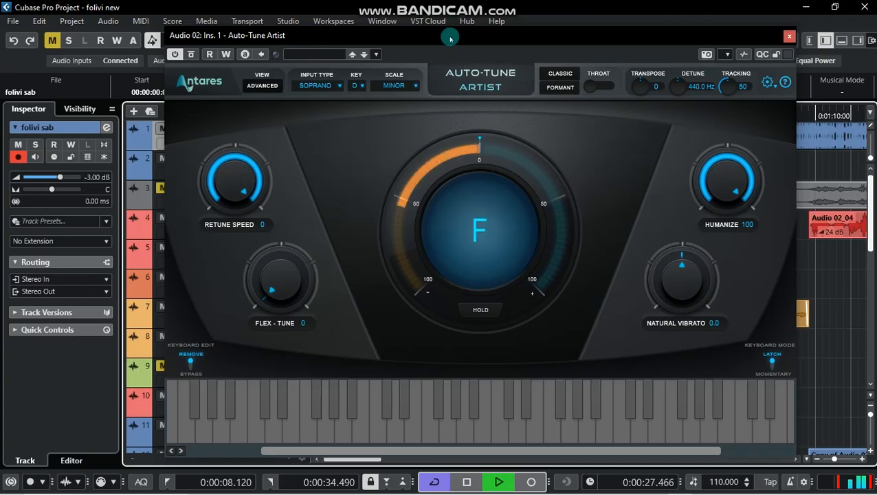
{"action": "left_click_drag", "start_coordinate": [451, 37], "coordinate": [457, 35]}
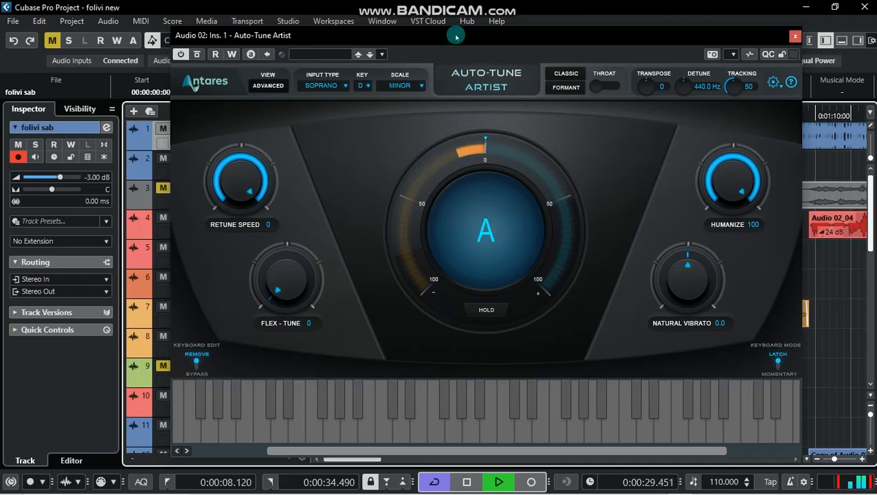
{"action": "key", "text": "space"}
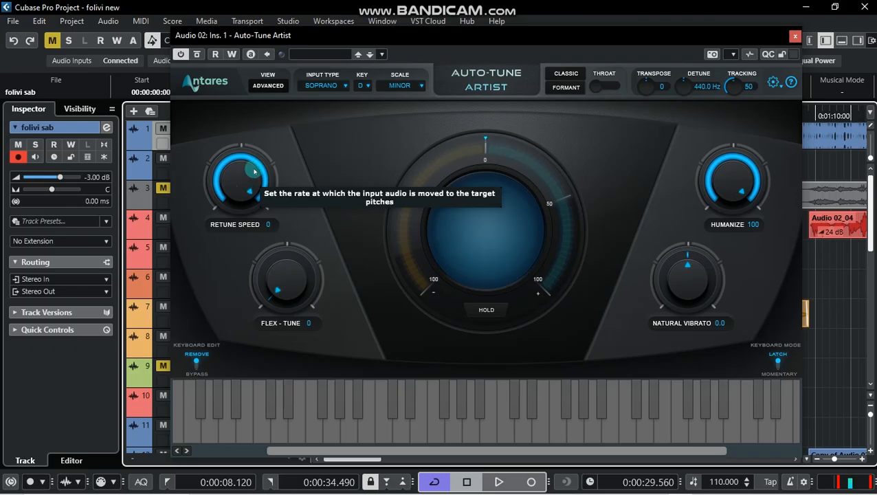
Set Auto-Tune Artist's Retune Speed to 12 and play the vocal briefly to check it
{"action": "mouse_move", "coordinate": [240, 182]}
{"action": "left_mouse_down"}
{"action": "mouse_move", "coordinate": [240, 199]}
{"action": "mouse_move", "coordinate": [243, 180]}
{"action": "left_mouse_up"}
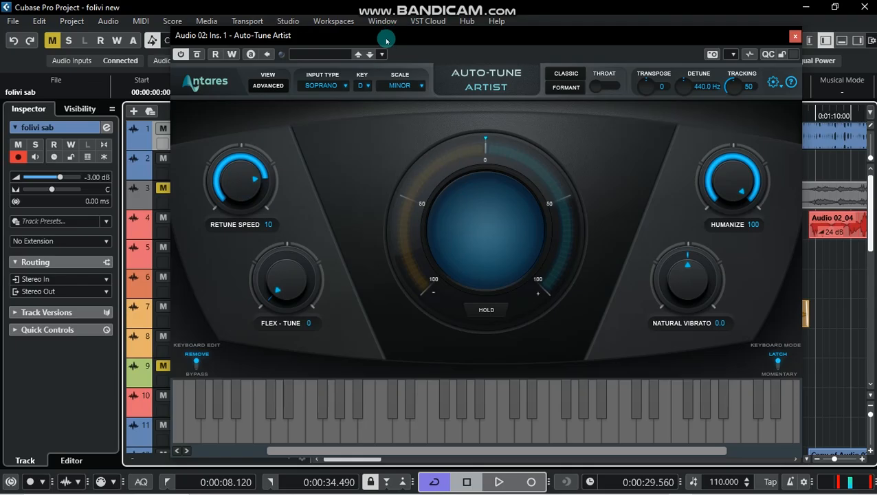
{"action": "key", "text": "space"}
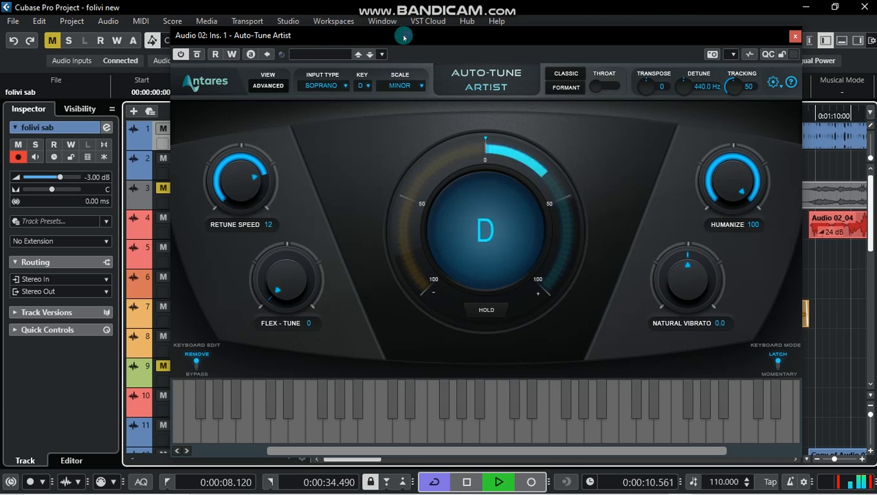
{"action": "left_click_drag", "start_coordinate": [406, 37], "coordinate": [396, 44]}
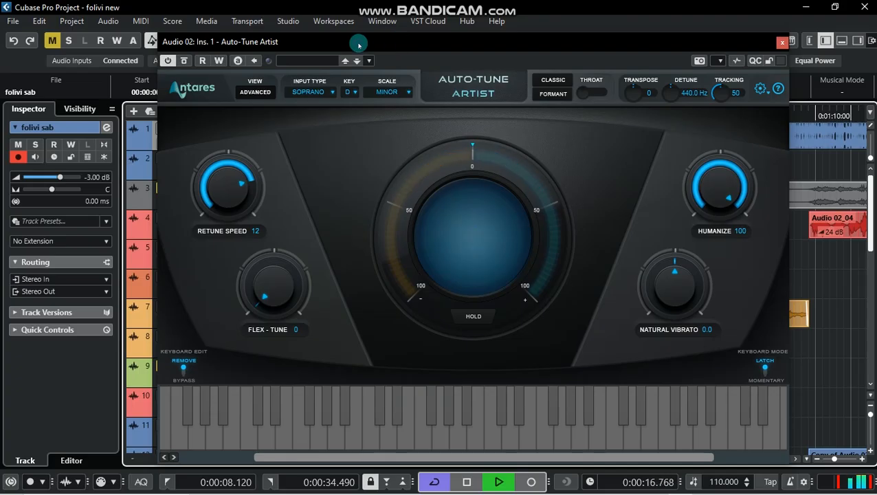
{"action": "key", "text": "space"}
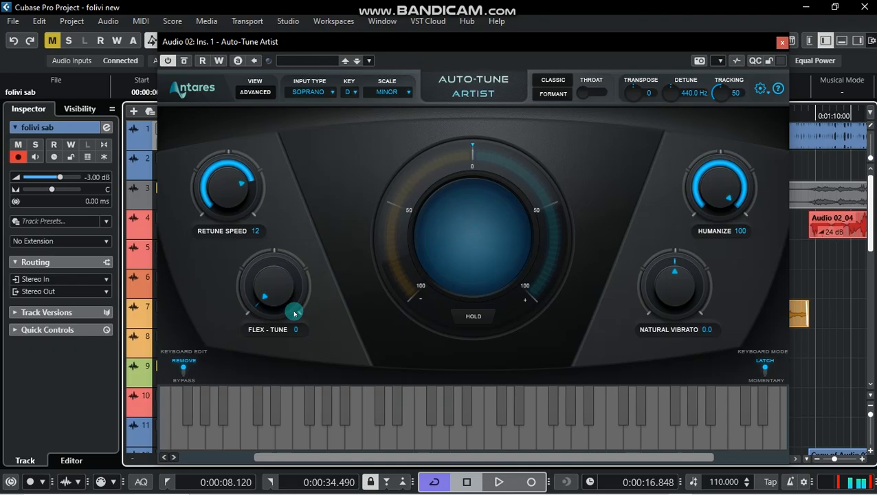
Change Auto-Tune Artist's input type to Low Male and start playing the vocal
{"action": "left_click", "coordinate": [313, 92]}
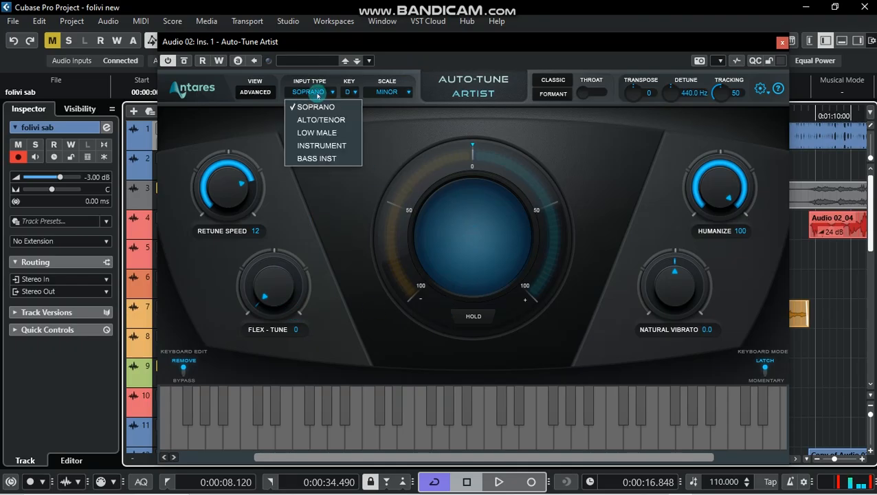
{"action": "left_click", "coordinate": [317, 134]}
{"action": "left_click", "coordinate": [311, 94]}
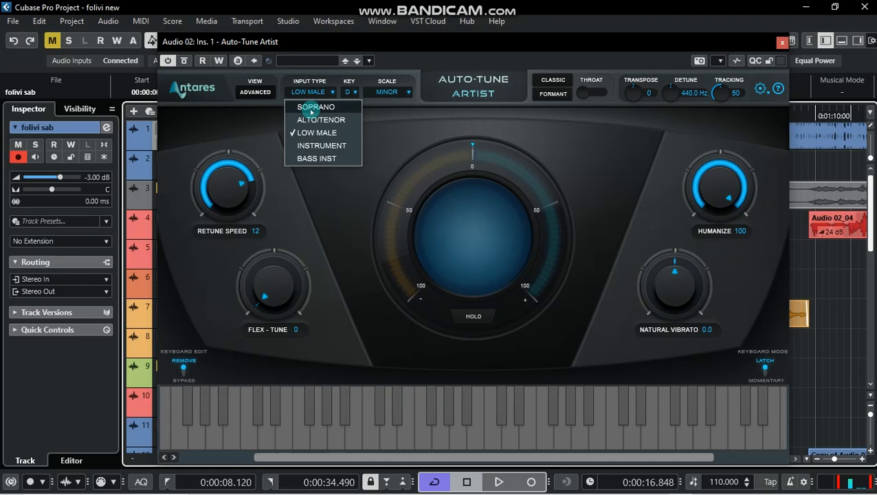
{"action": "left_click", "coordinate": [317, 132]}
{"action": "key", "text": "space"}
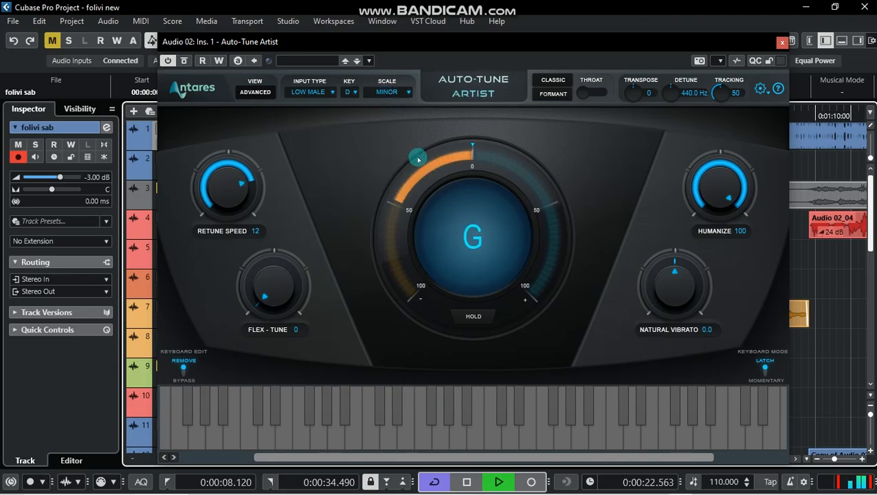
Set Retune Speed to 14 and Humanize to 85 during playback, and stop the playback
{"action": "left_click_drag", "start_coordinate": [243, 189], "coordinate": [241, 193]}
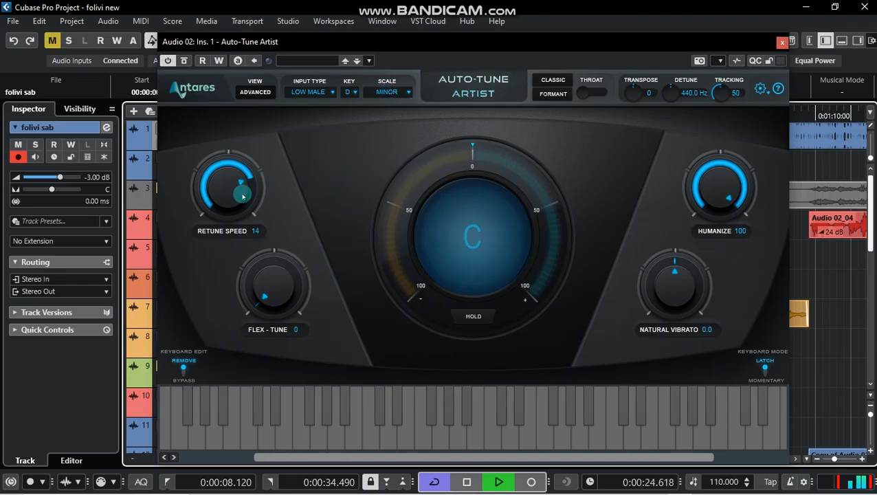
{"action": "left_click_drag", "start_coordinate": [697, 182], "coordinate": [721, 191]}
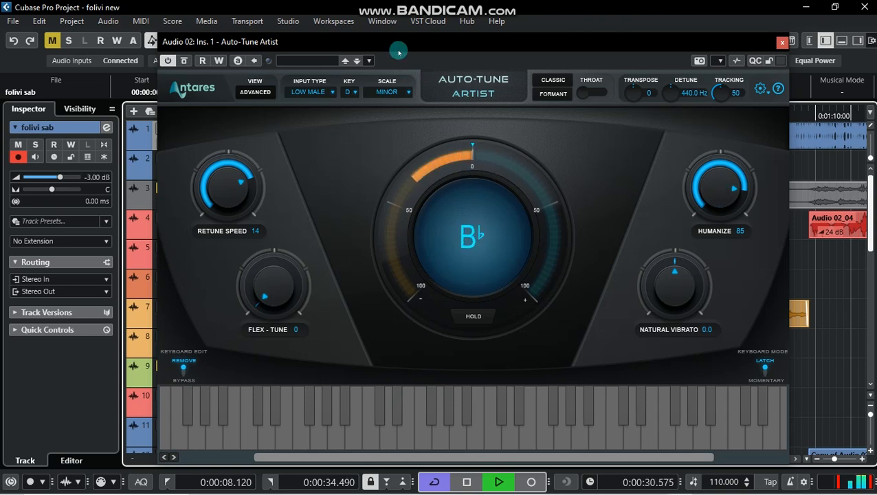
{"action": "key", "text": "space"}
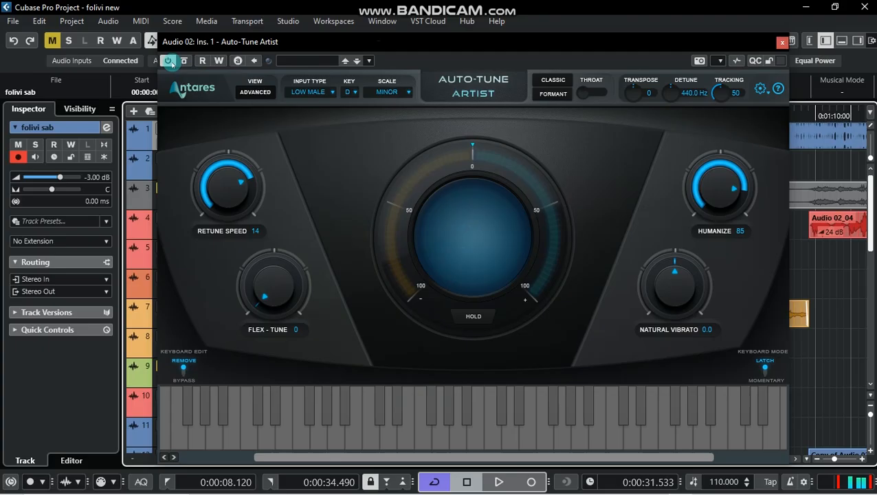
Play the vocal with Auto-Tune Artist deactivated, close both plug-in windows, and mute the folivi sab track
{"action": "key", "text": "space"}
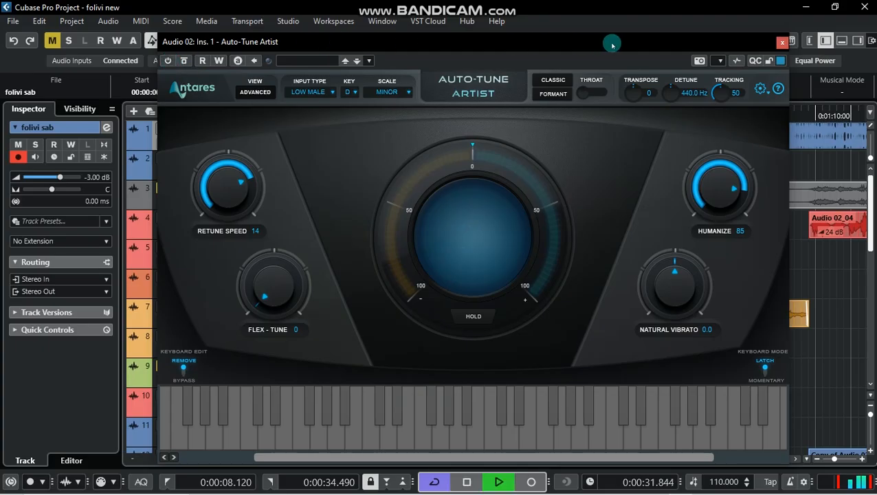
{"action": "left_click", "coordinate": [782, 42]}
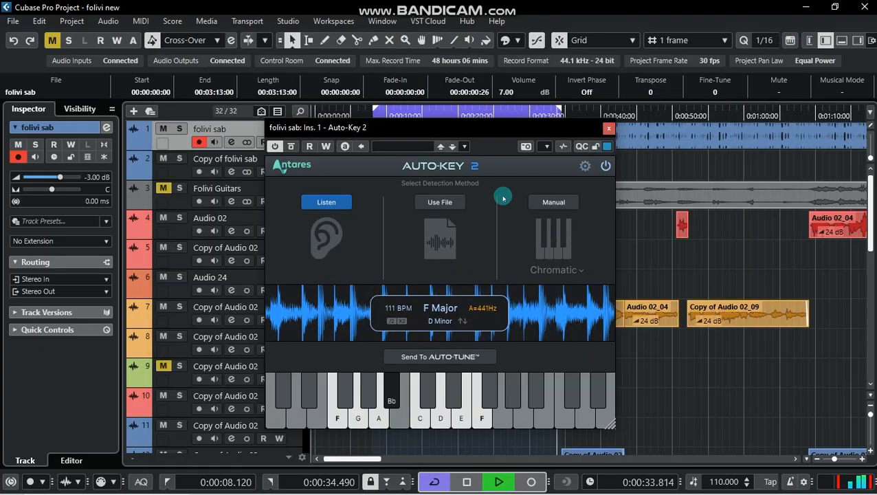
{"action": "left_click", "coordinate": [602, 122]}
{"action": "left_click", "coordinate": [163, 128]}
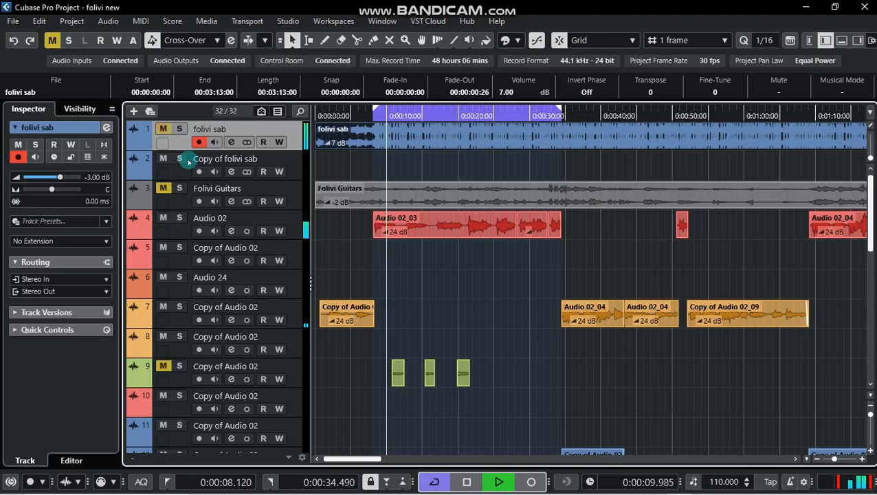
Reopen Auto-Tune Artist from the Audio 02 track's channel settings and stop the playback
{"action": "left_click", "coordinate": [289, 221]}
{"action": "left_click", "coordinate": [107, 128]}
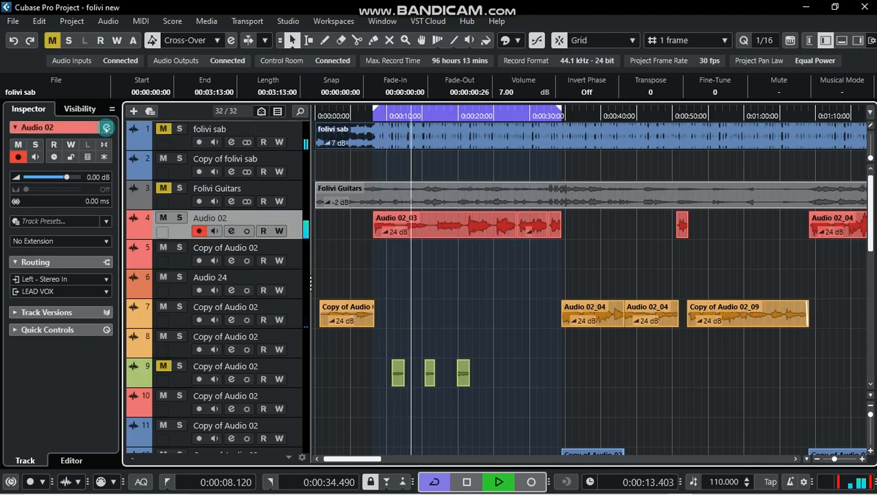
{"action": "left_click", "coordinate": [107, 128]}
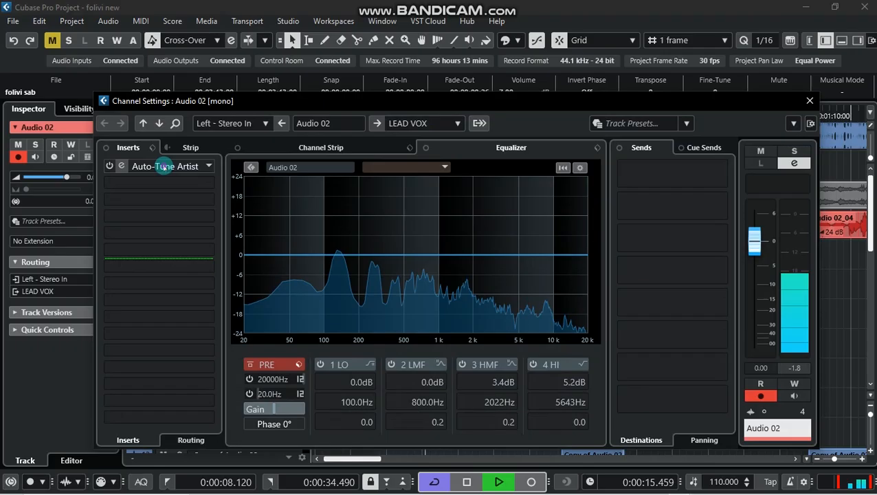
{"action": "left_click", "coordinate": [179, 166]}
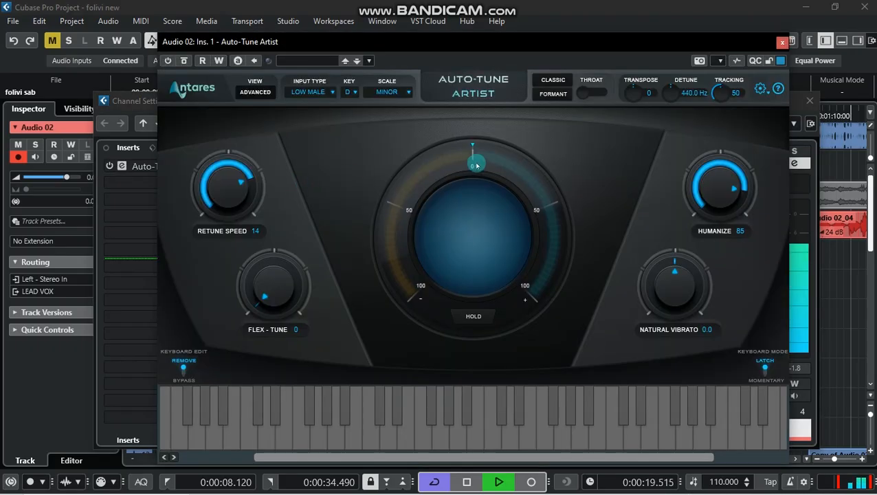
{"action": "key", "text": "space"}
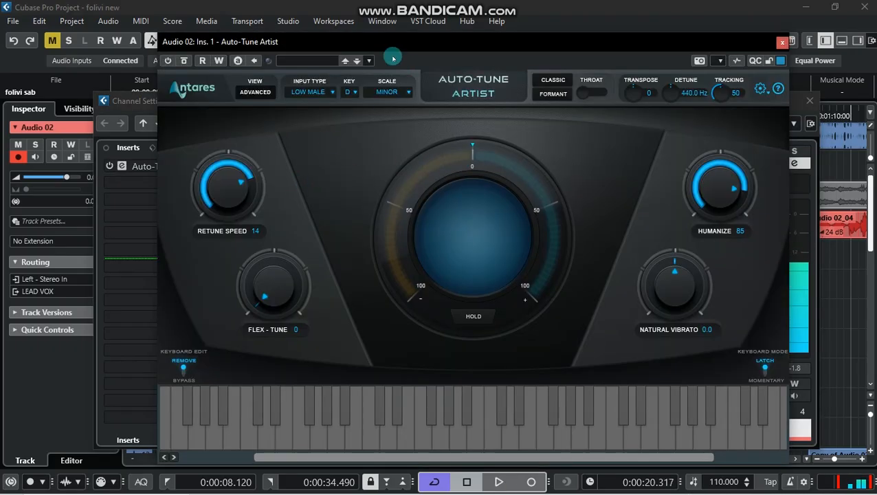
Reactivate Auto-Tune Artist on Audio 02, play the corrected vocal for comparison, and stop the playback
{"action": "left_click", "coordinate": [167, 62]}
{"action": "key", "text": "space"}
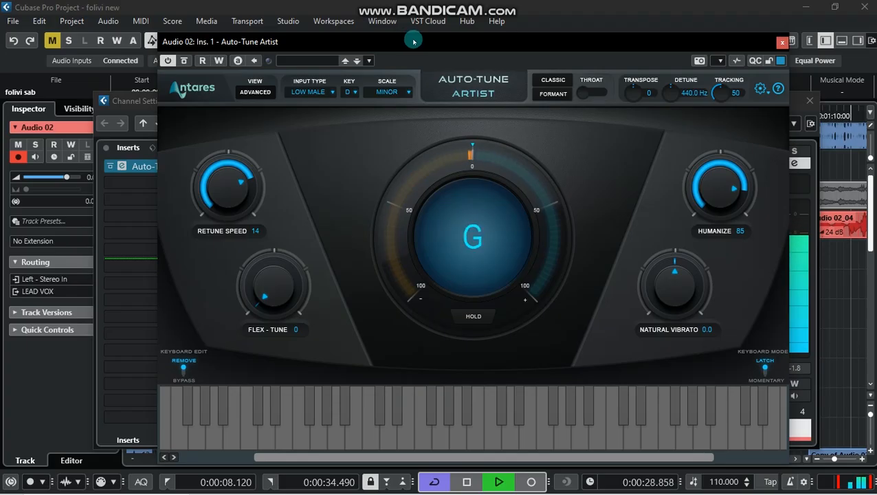
{"action": "mouse_move", "coordinate": [422, 45]}
{"action": "left_mouse_down"}
{"action": "mouse_move", "coordinate": [406, 56]}
{"action": "mouse_move", "coordinate": [423, 50]}
{"action": "left_mouse_up"}
{"action": "key", "text": "space"}
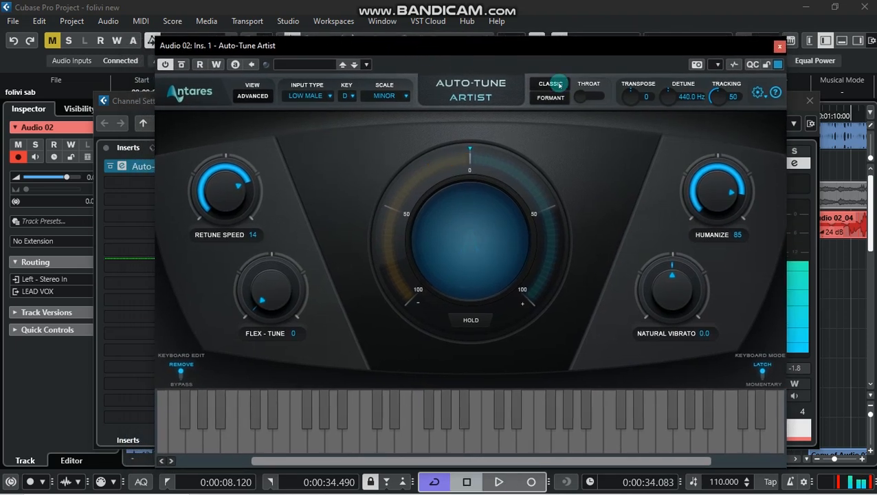
Close the Auto-Tune Artist and Audio 02 channel settings windows, and clear the event selection in the project
{"action": "left_click", "coordinate": [777, 48]}
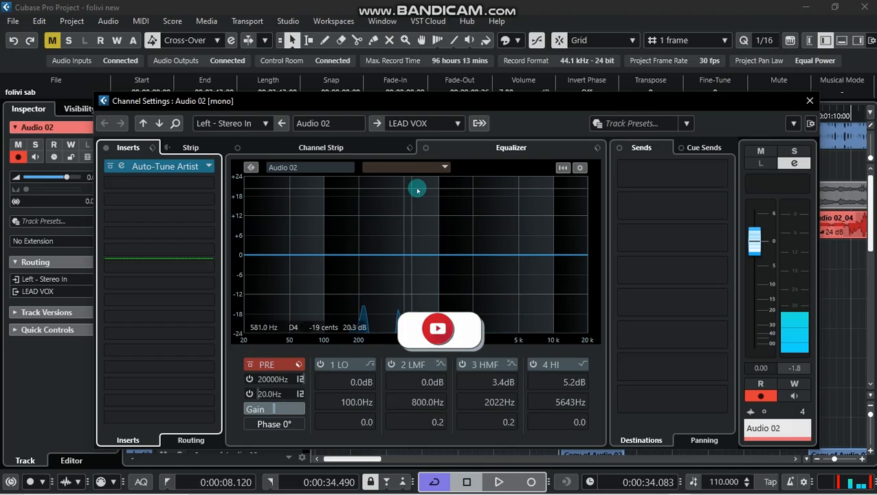
{"action": "left_click", "coordinate": [808, 102]}
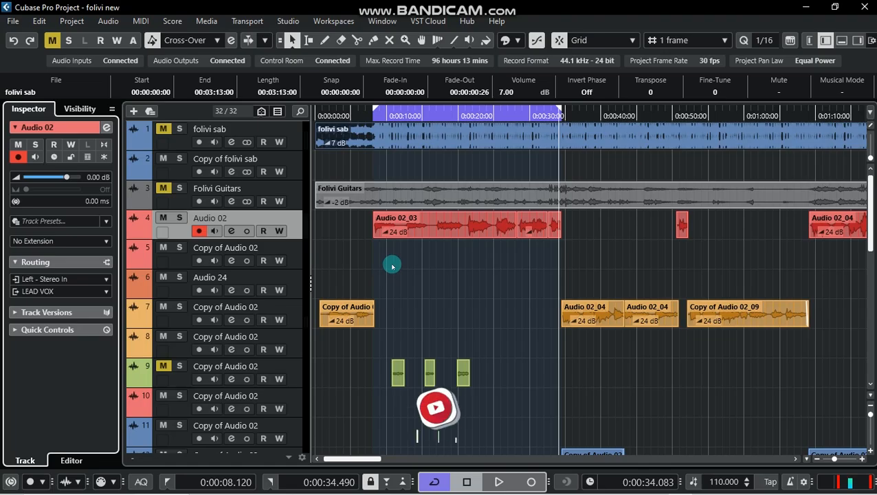
{"action": "left_click", "coordinate": [439, 249]}
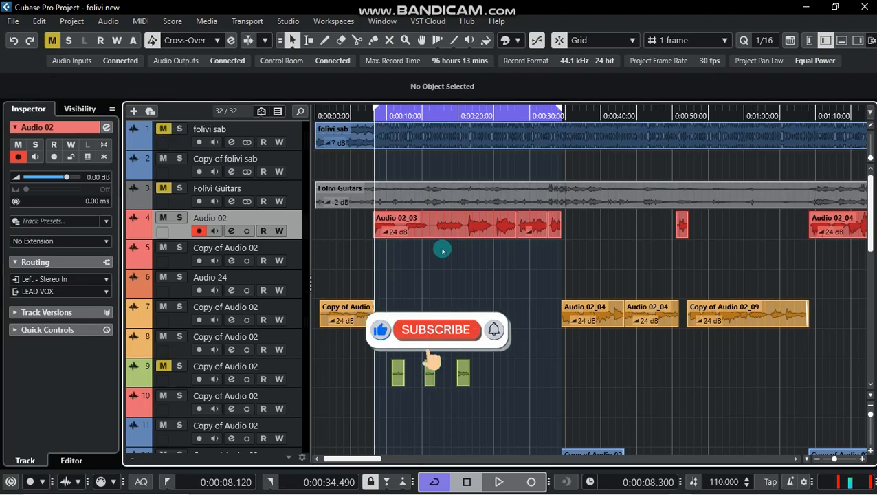